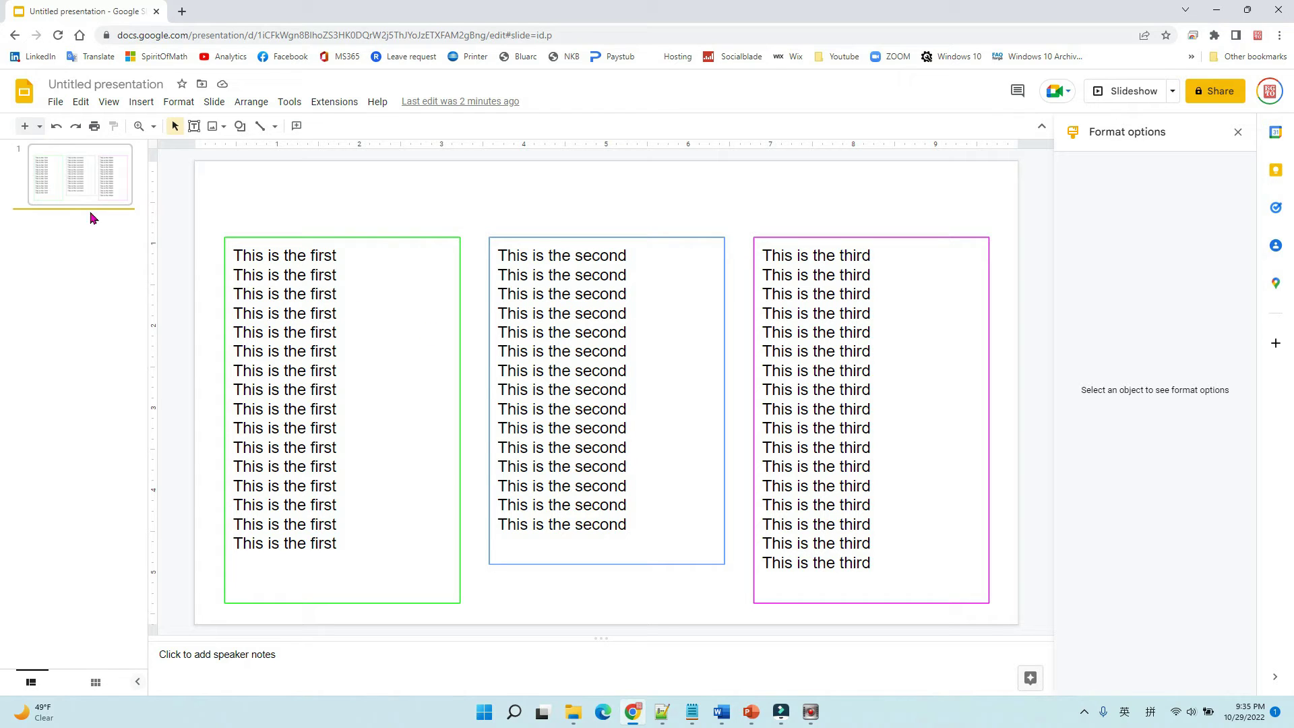
- Add a second slide with the Blank layout after the example slide
click(37, 132)
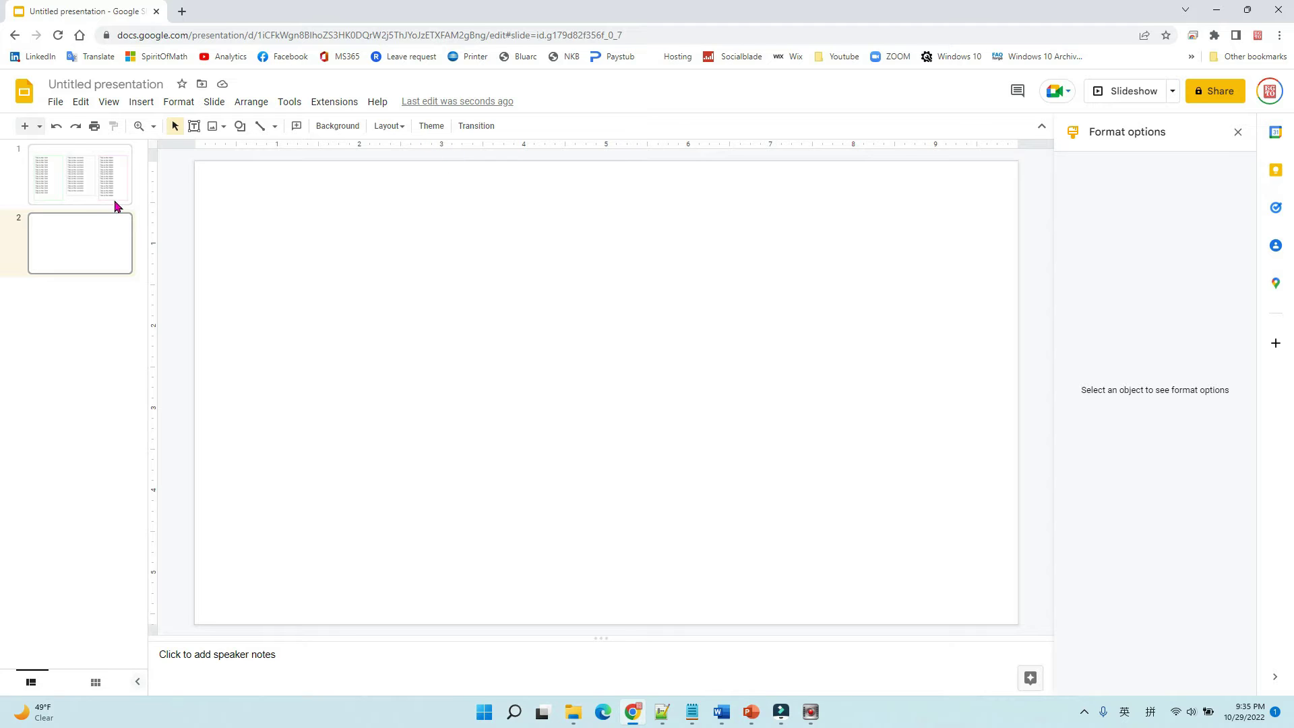
- Draw a 3.01 × 0.44 in text box near the top-left corner of slide 2
click(139, 103)
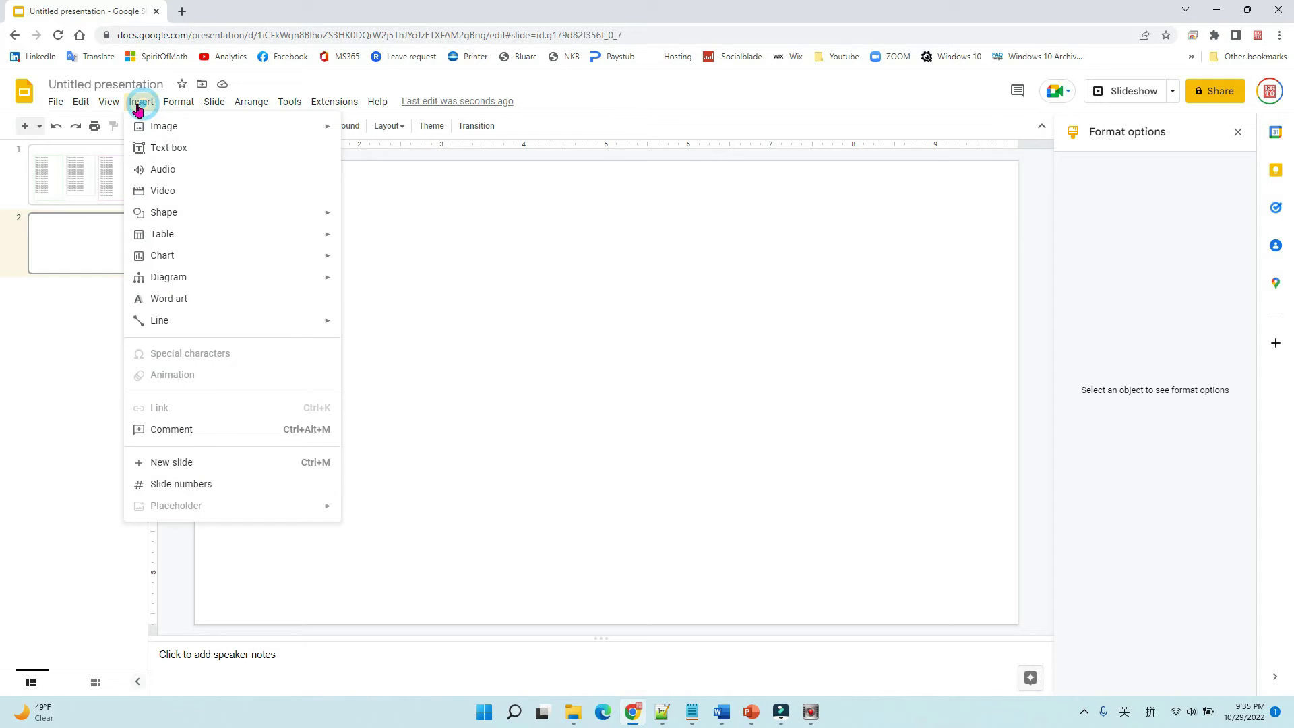
click(189, 146)
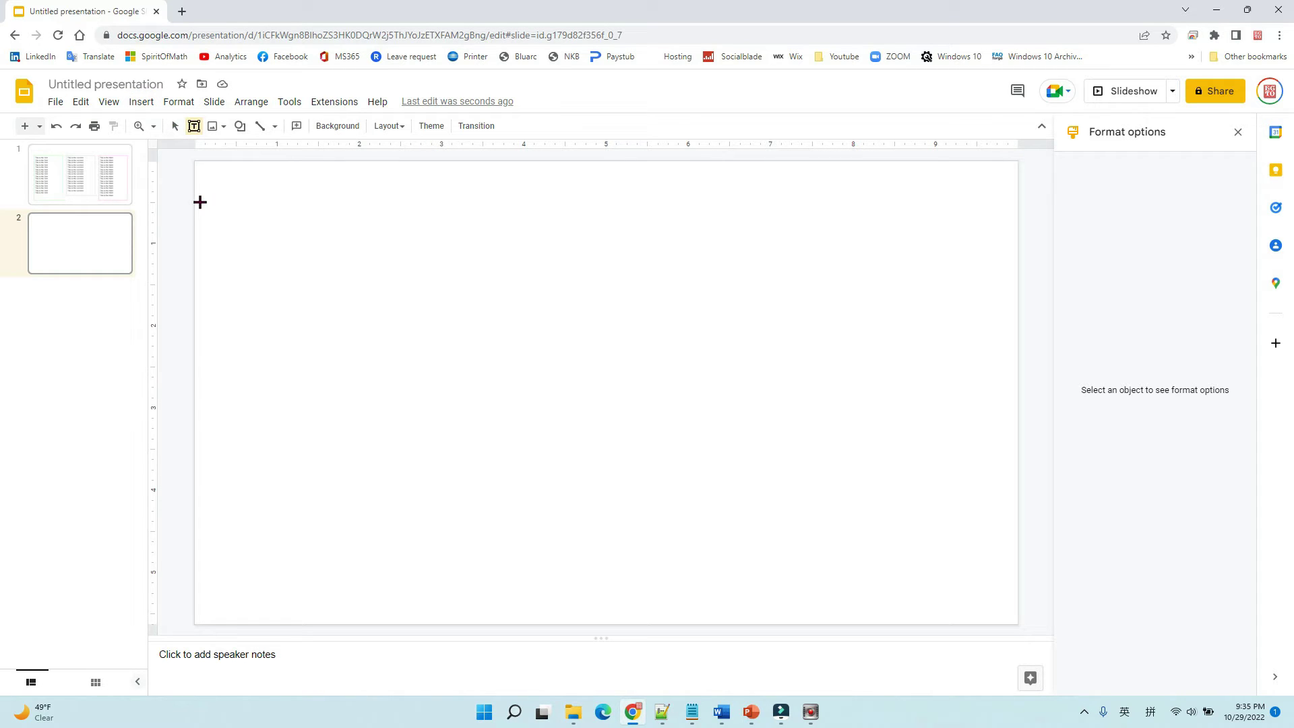
drag(193, 205, 441, 349)
click(345, 235)
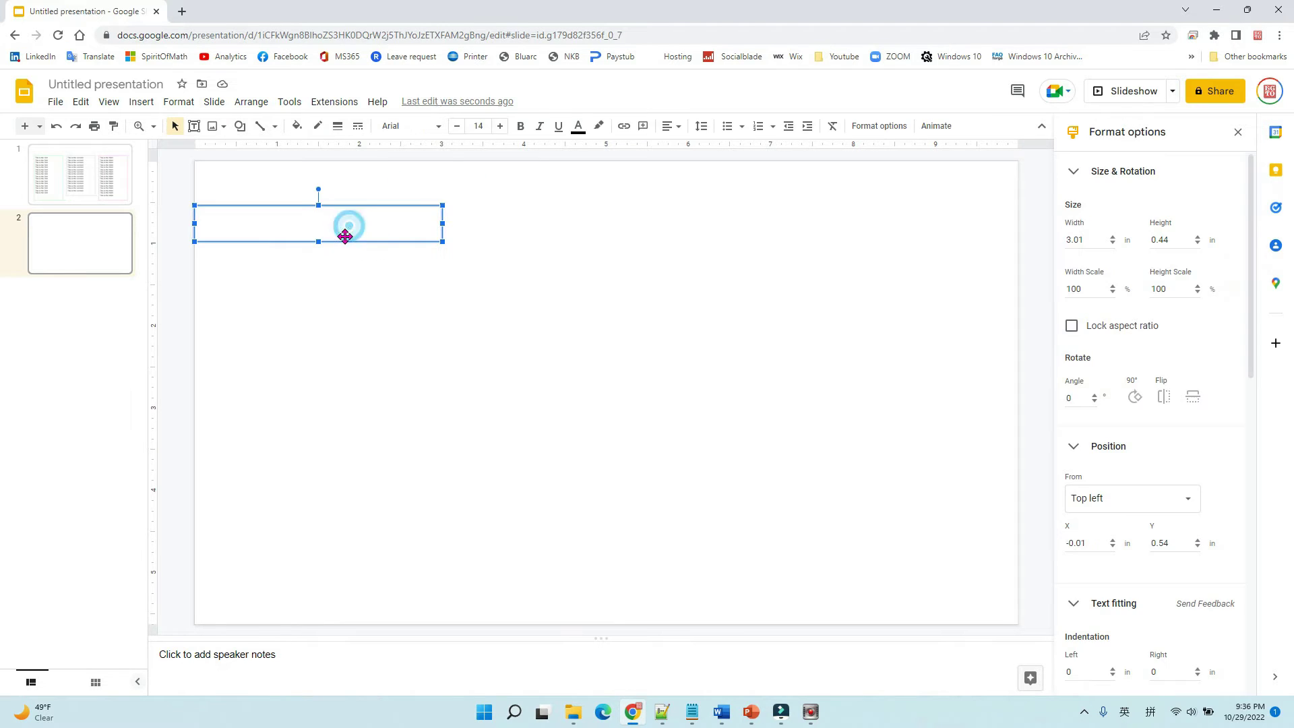
- Give the empty text box a green border
click(179, 105)
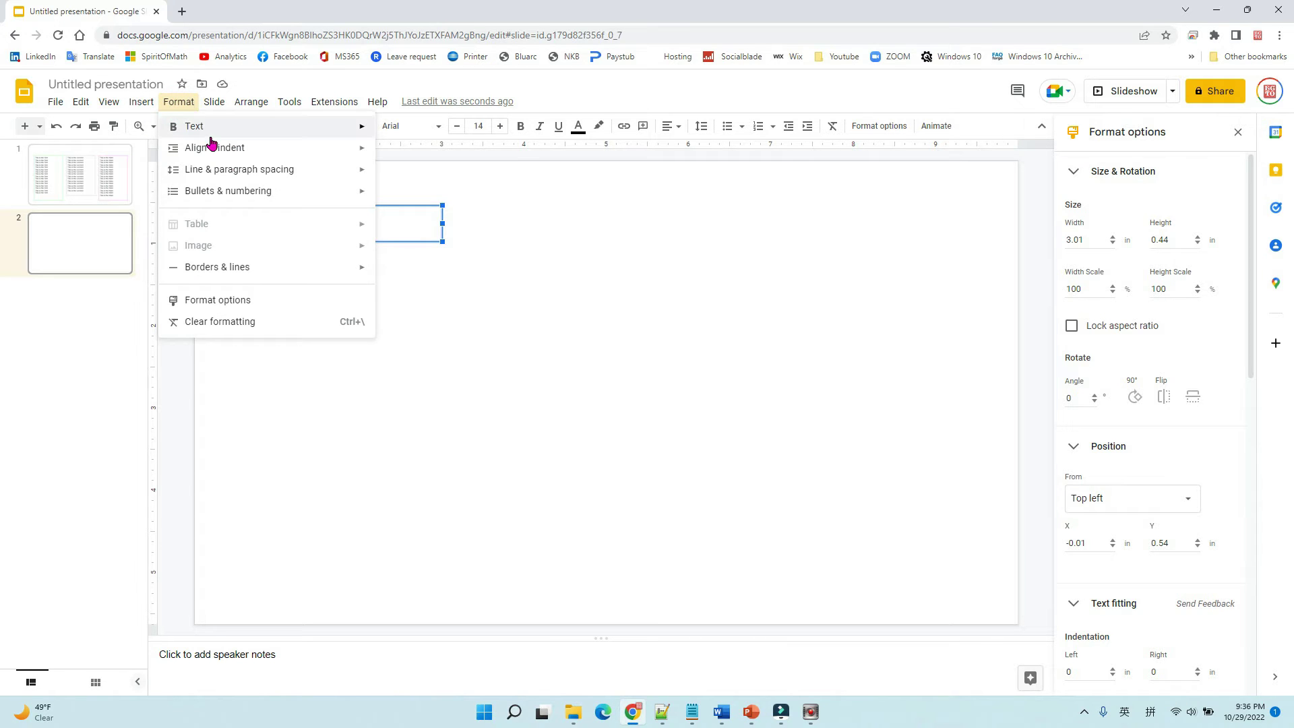
mouse_move(309, 269)
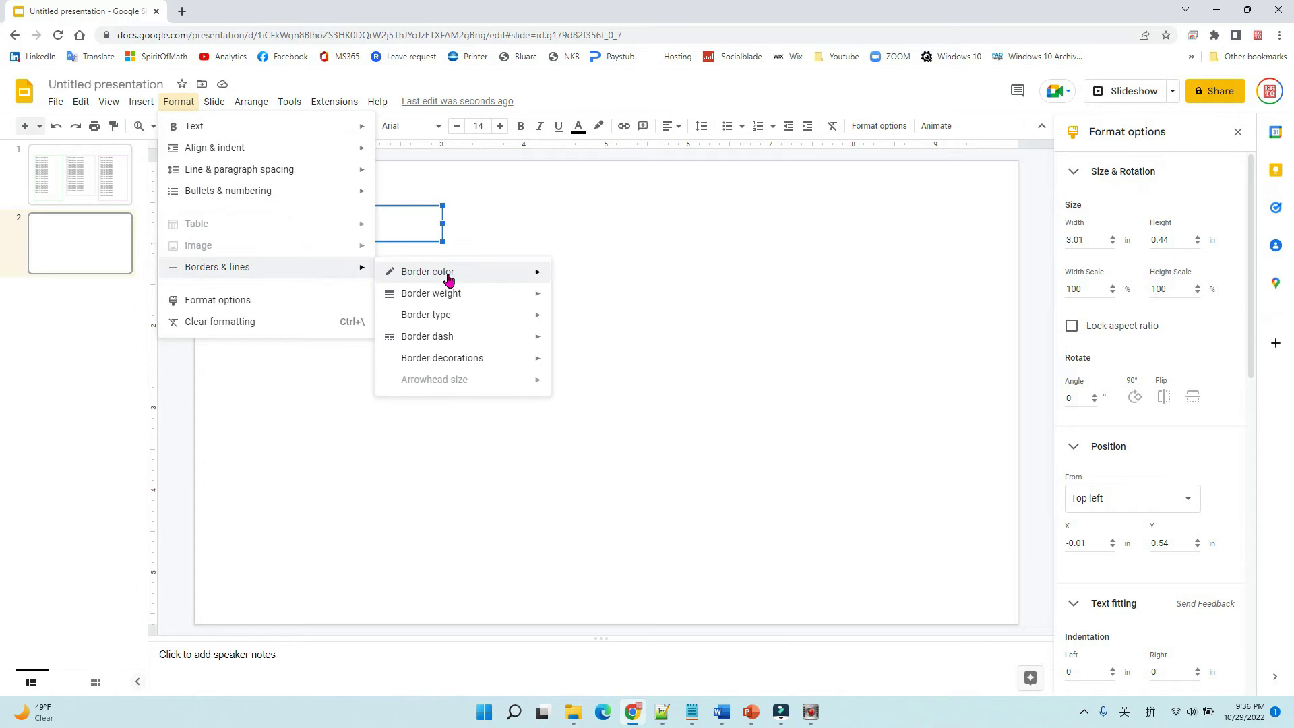
mouse_move(528, 276)
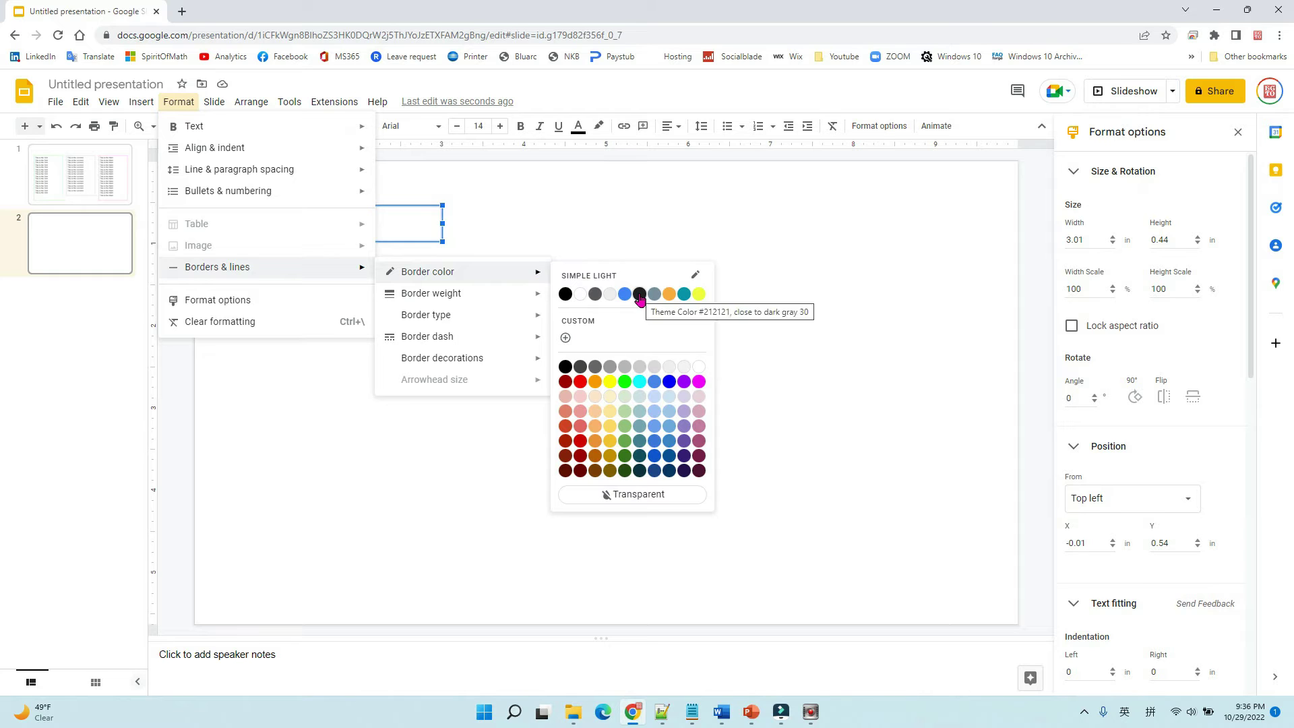
click(621, 382)
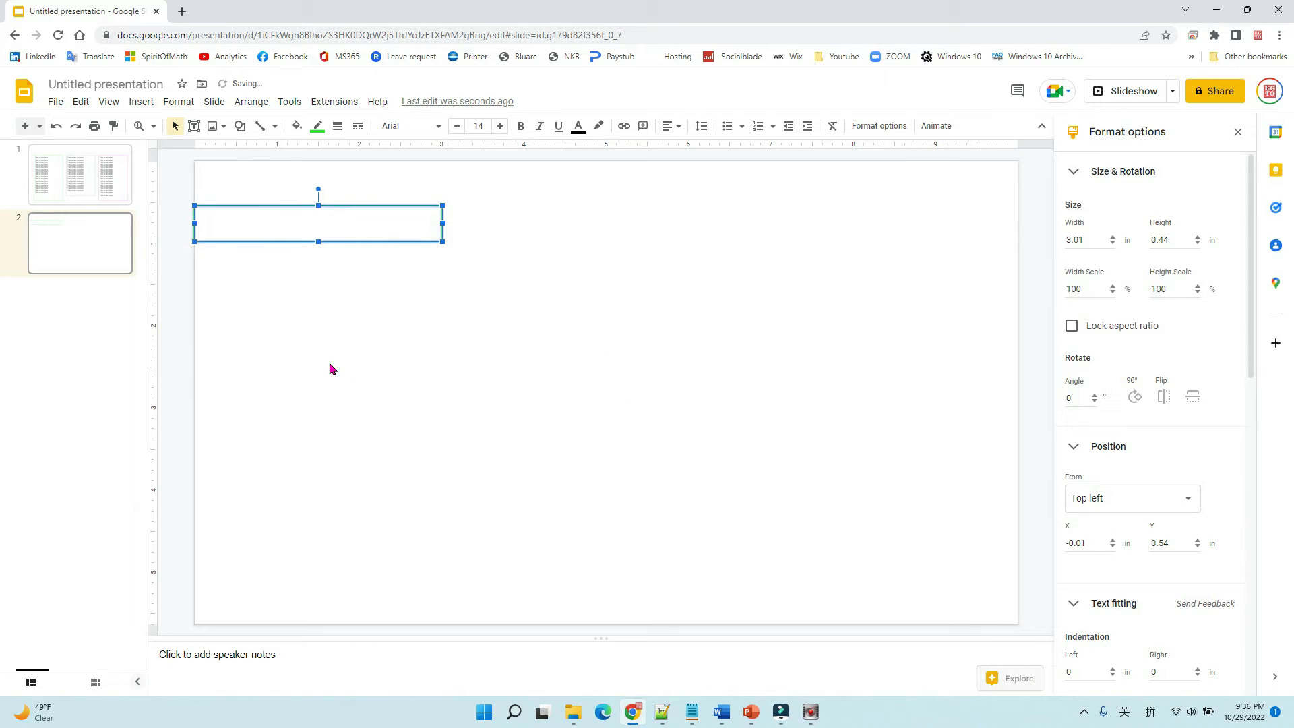
click(178, 371)
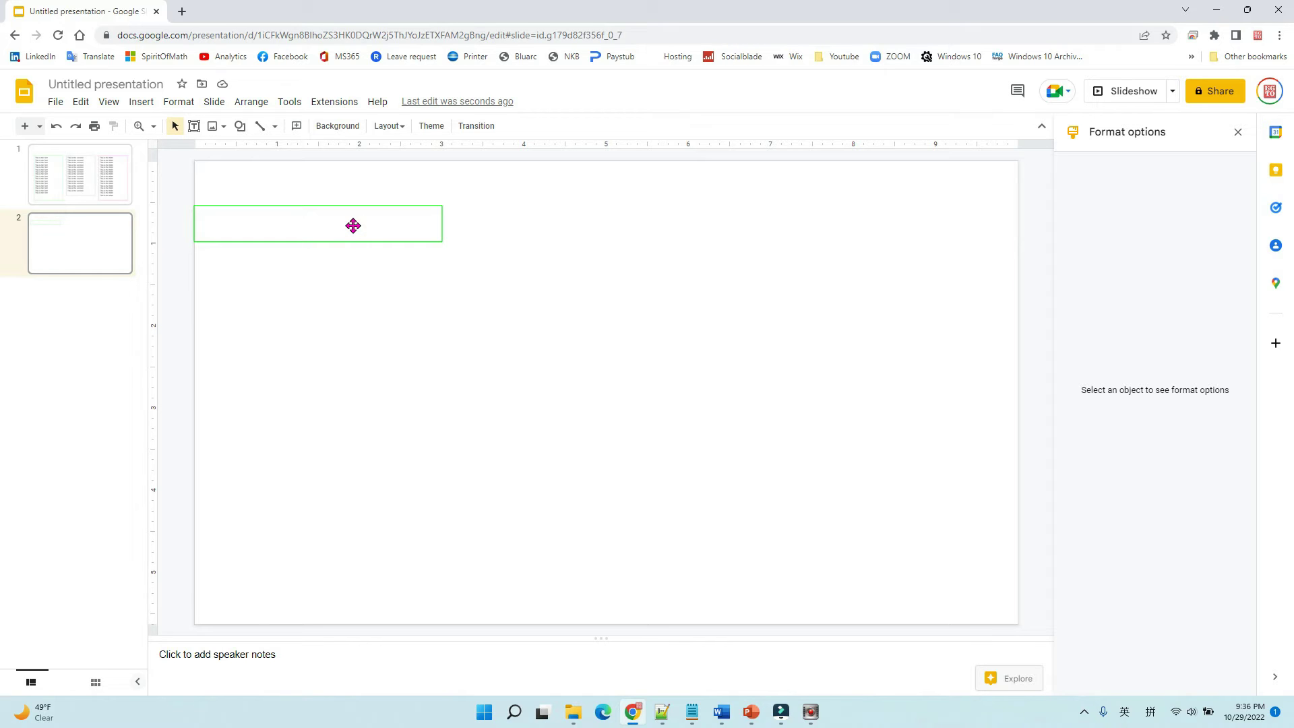
- Duplicate the green box into three and space them in a row across the top
drag(348, 226, 883, 225)
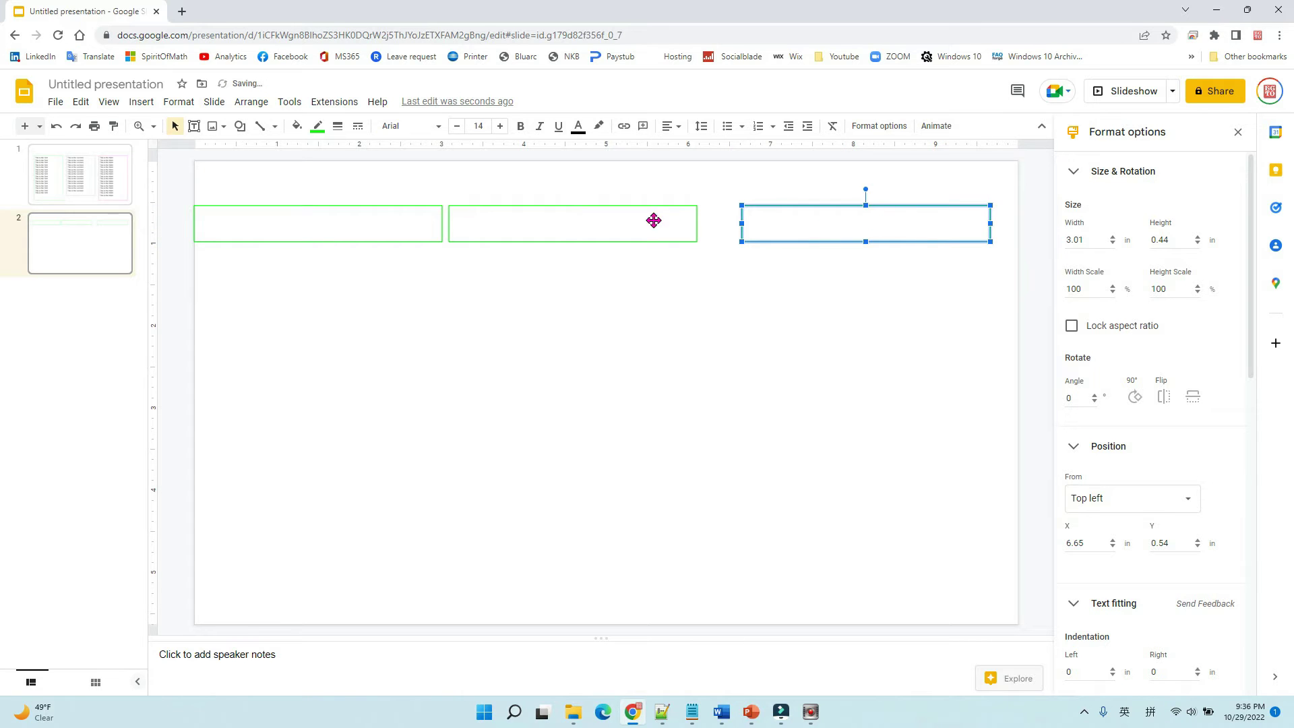
click(552, 213)
drag(533, 219, 563, 216)
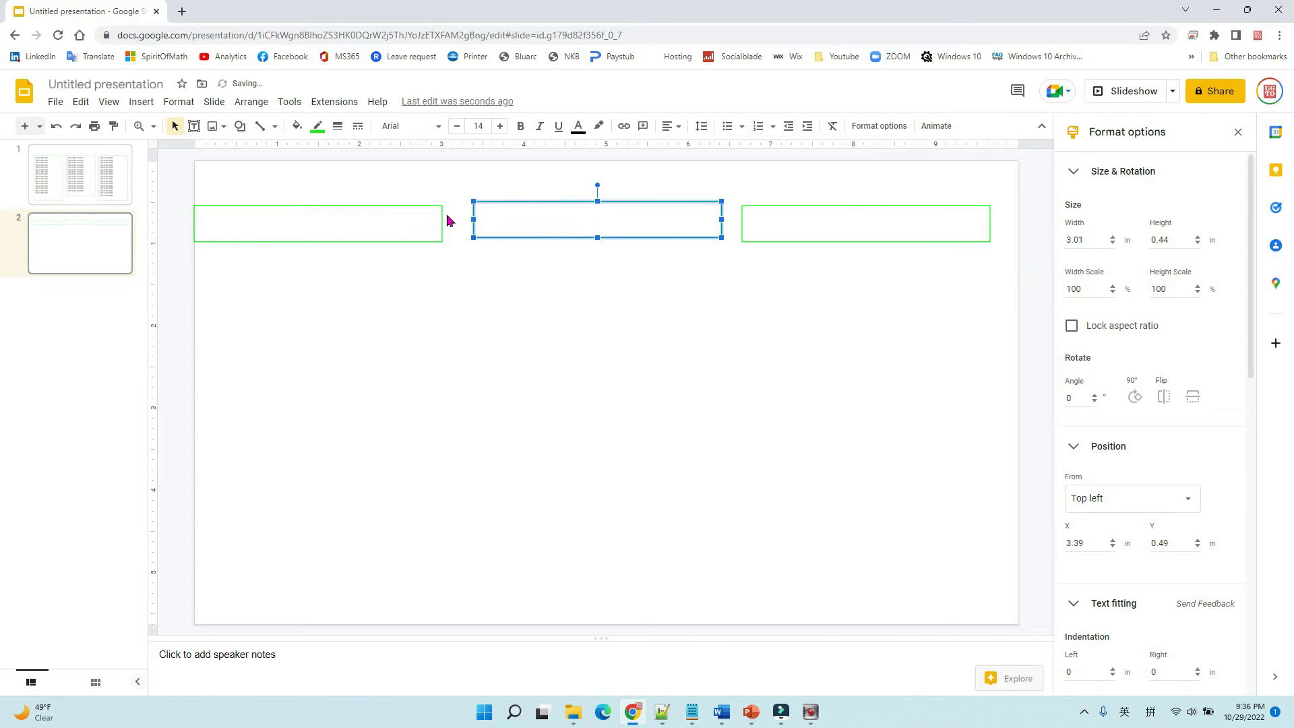
click(403, 219)
drag(403, 220, 419, 220)
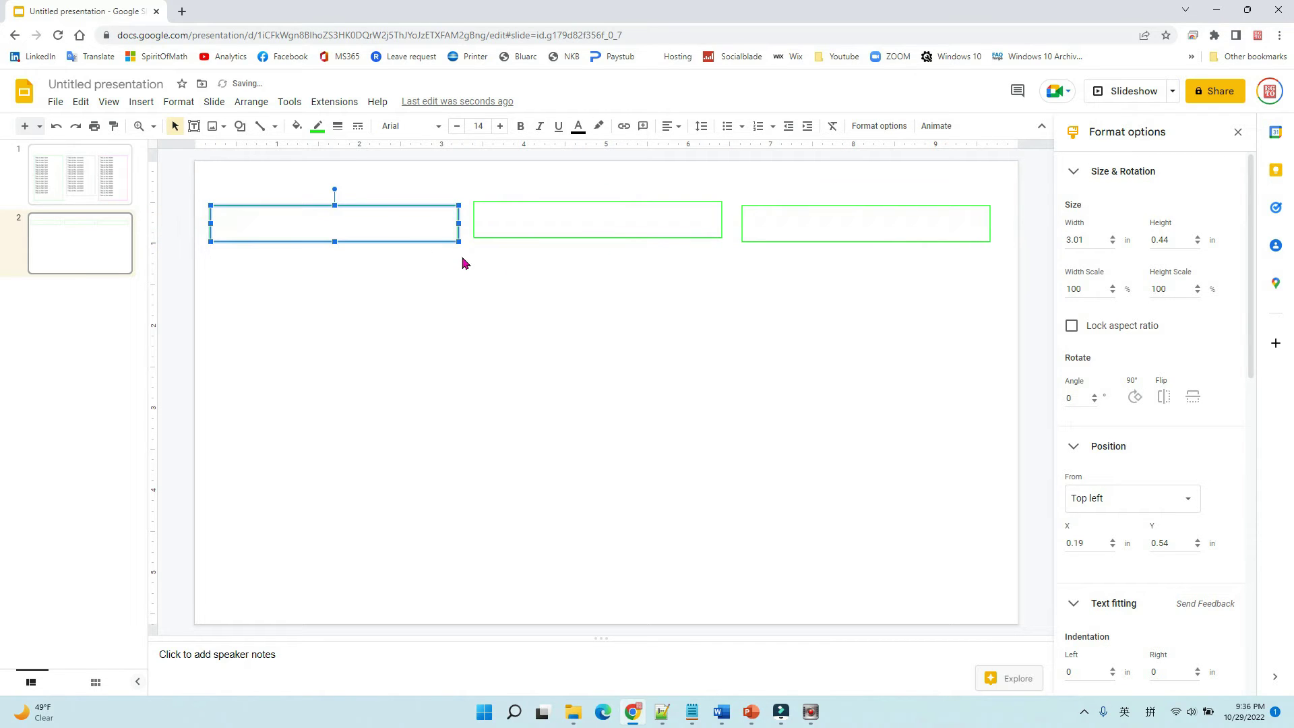
click(562, 227)
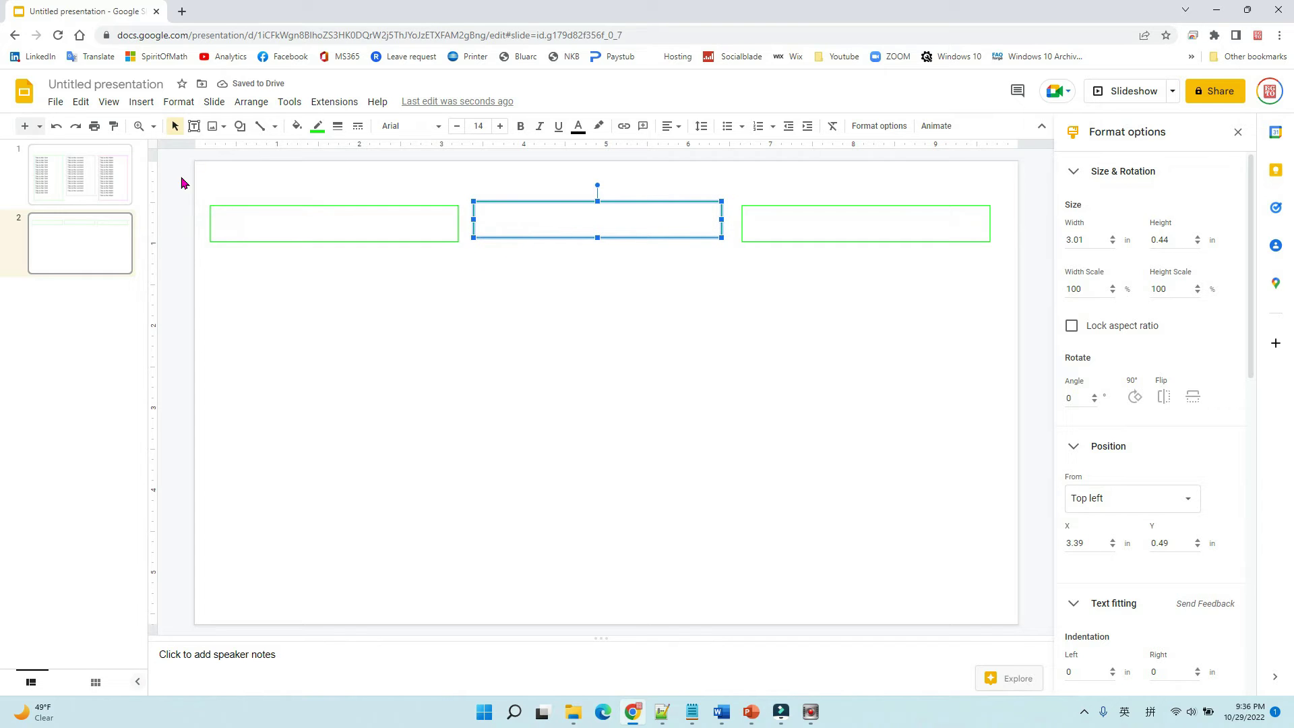
- Change the middle box's border colour to blue
click(187, 109)
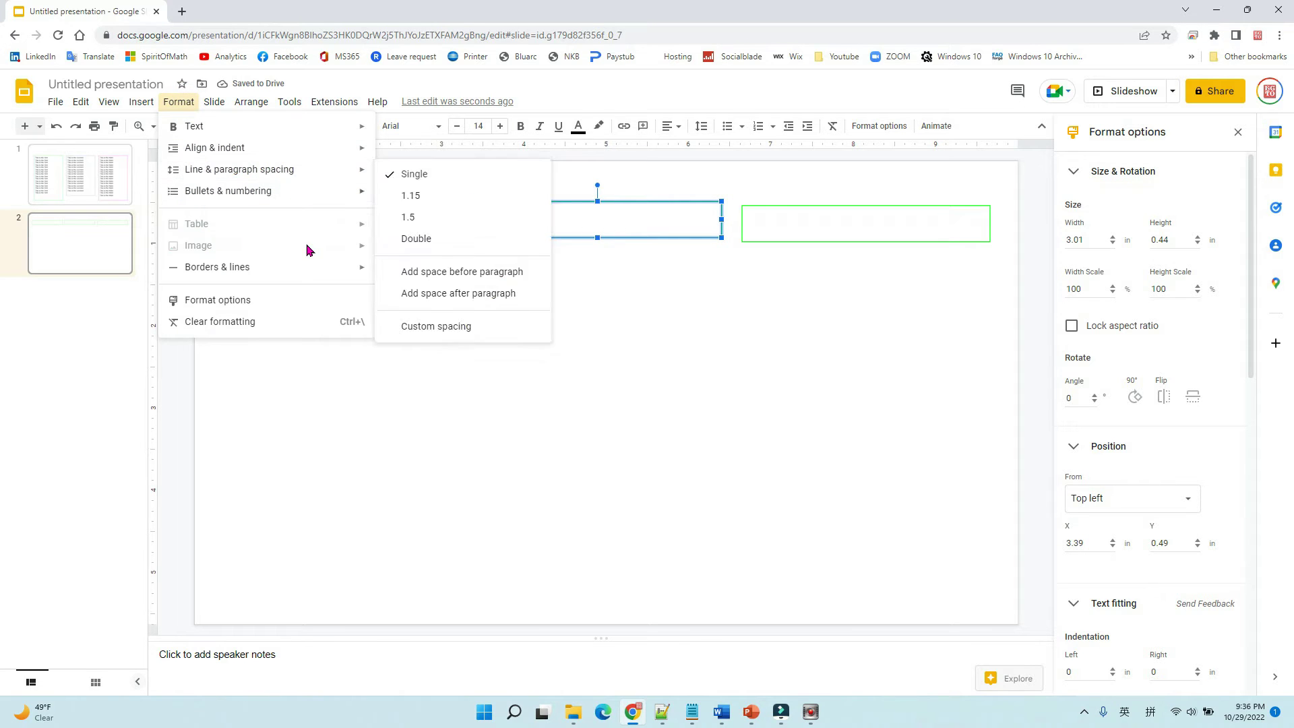
mouse_move(313, 270)
mouse_move(519, 273)
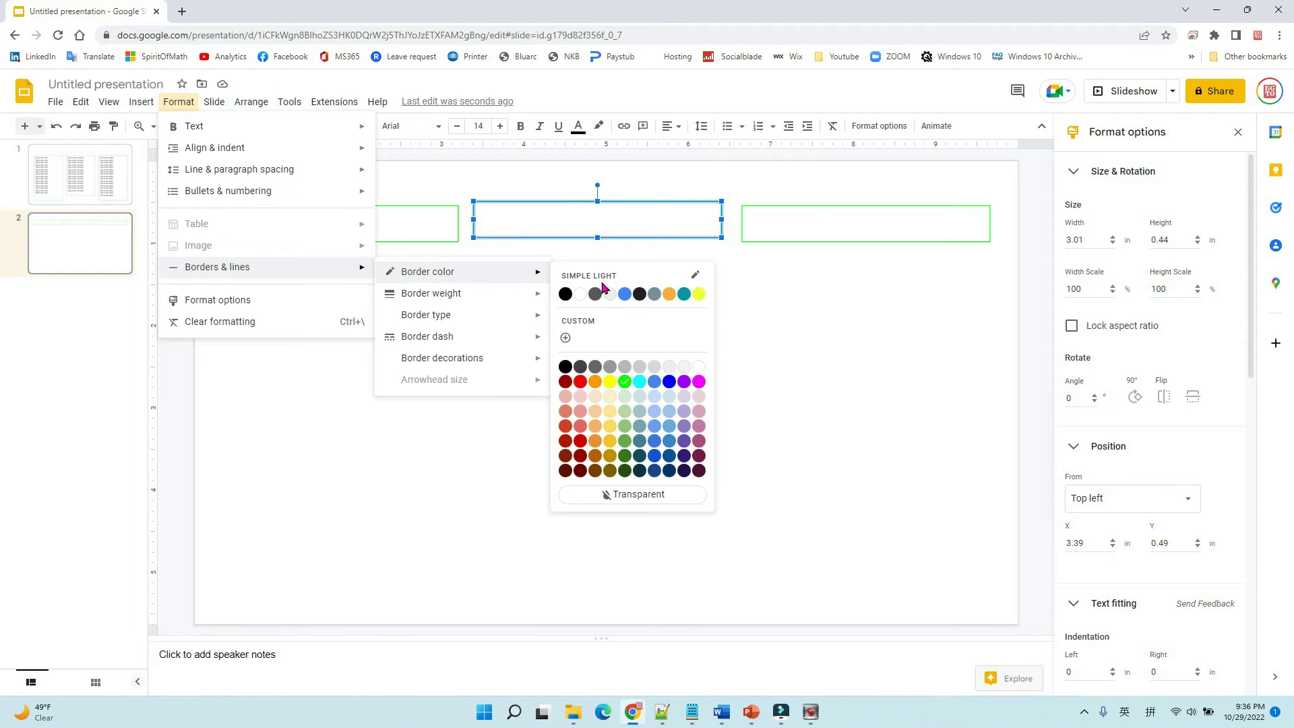
click(669, 384)
- Change the right box's border colour to magenta
click(797, 214)
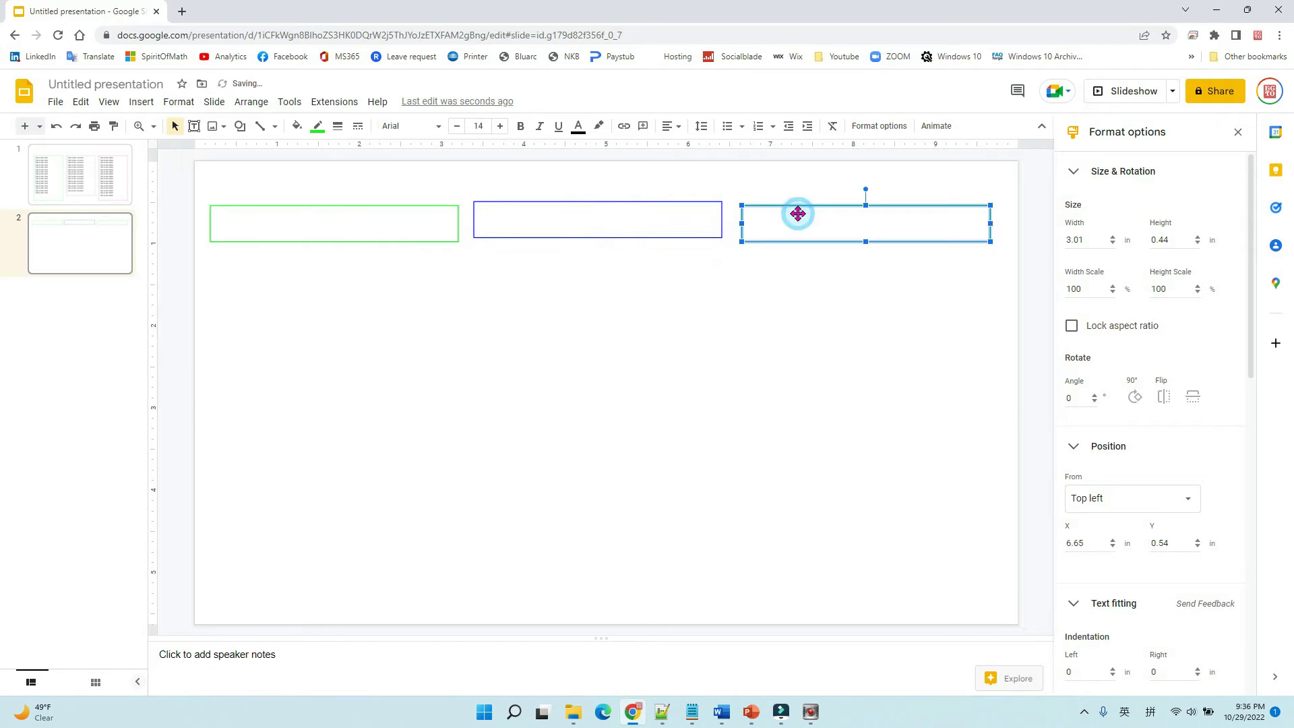
click(179, 101)
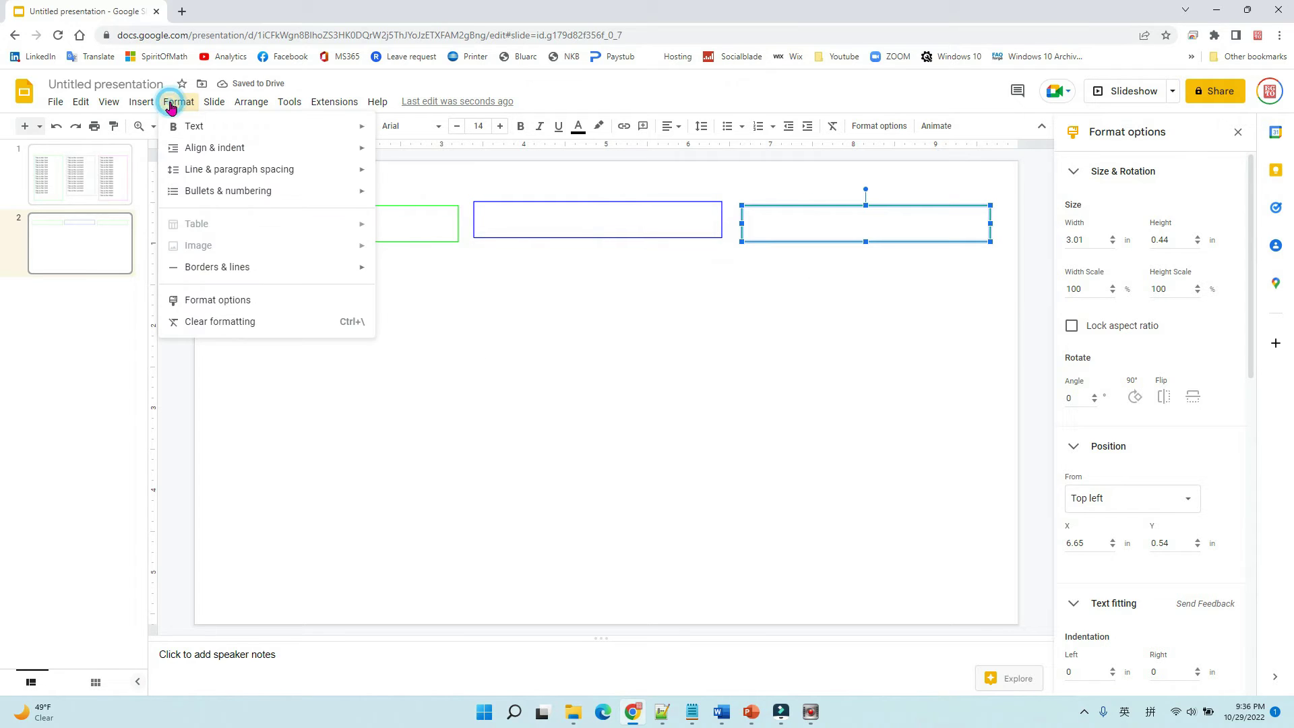
mouse_move(336, 273)
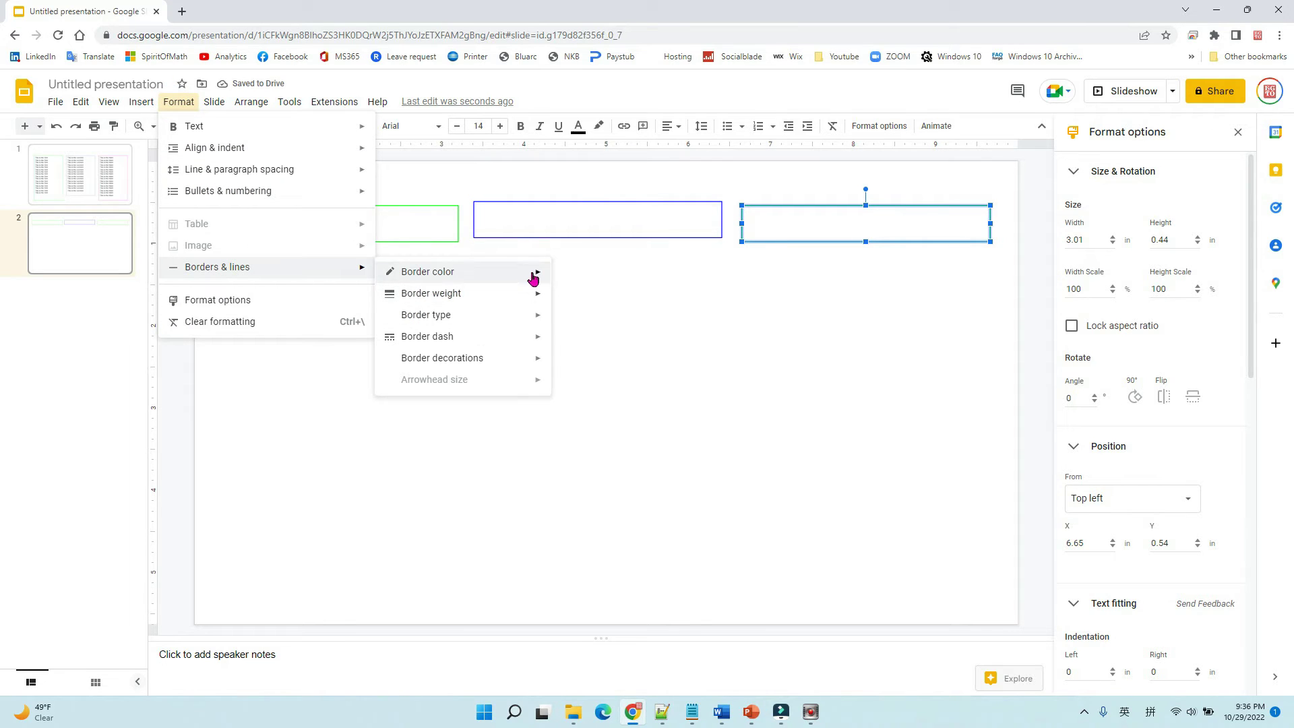
mouse_move(535, 273)
click(699, 382)
click(638, 364)
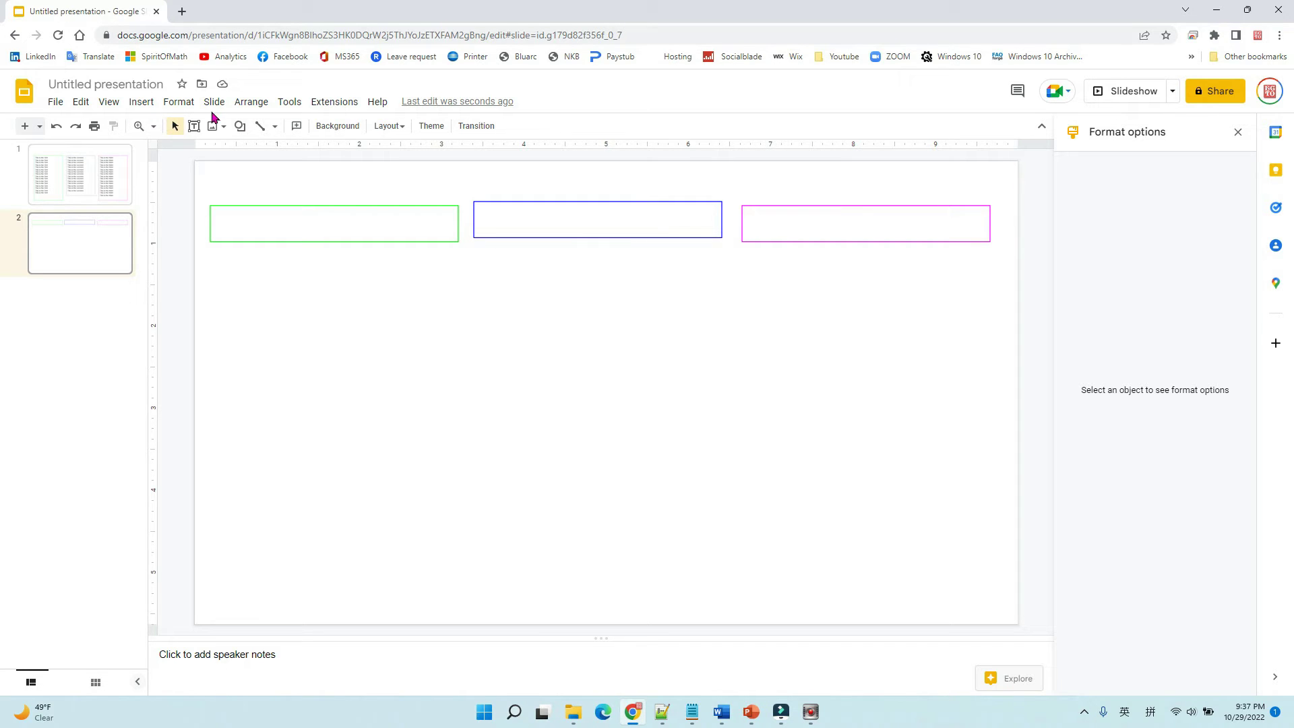
click(252, 102)
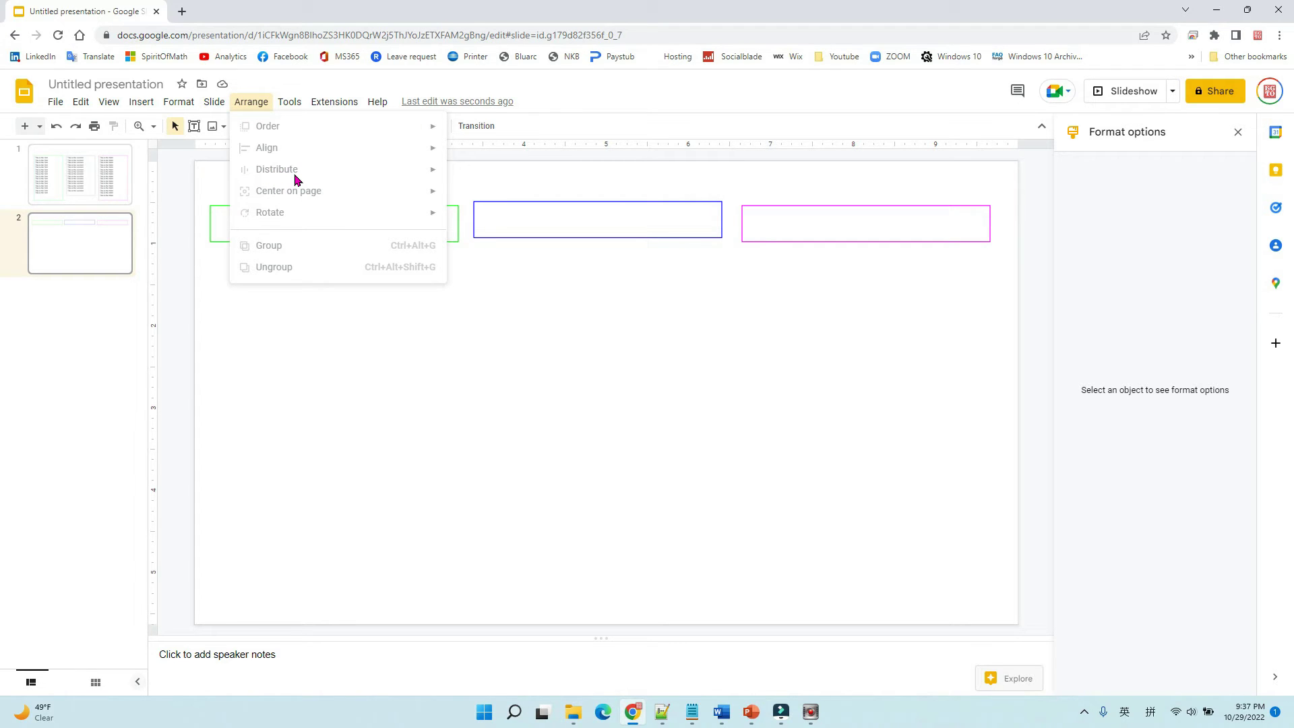
click(180, 204)
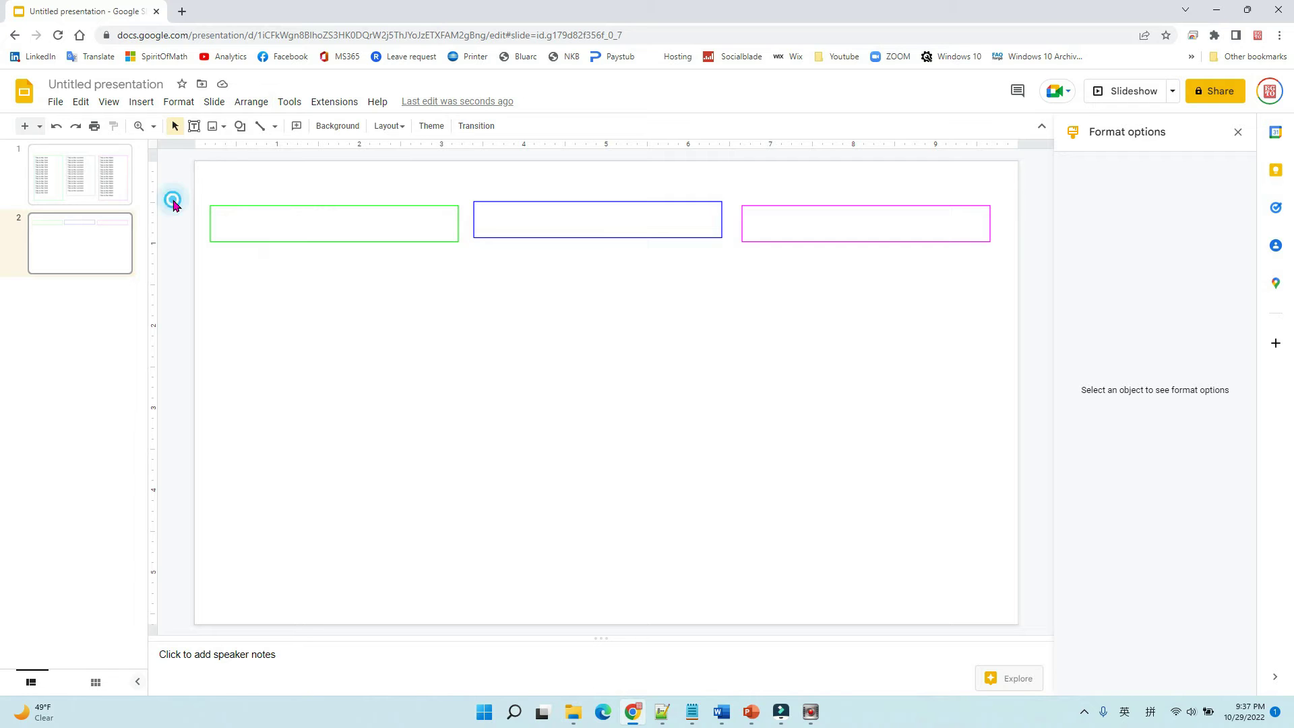
- Draw a vertical line along the slide's left edge
click(142, 103)
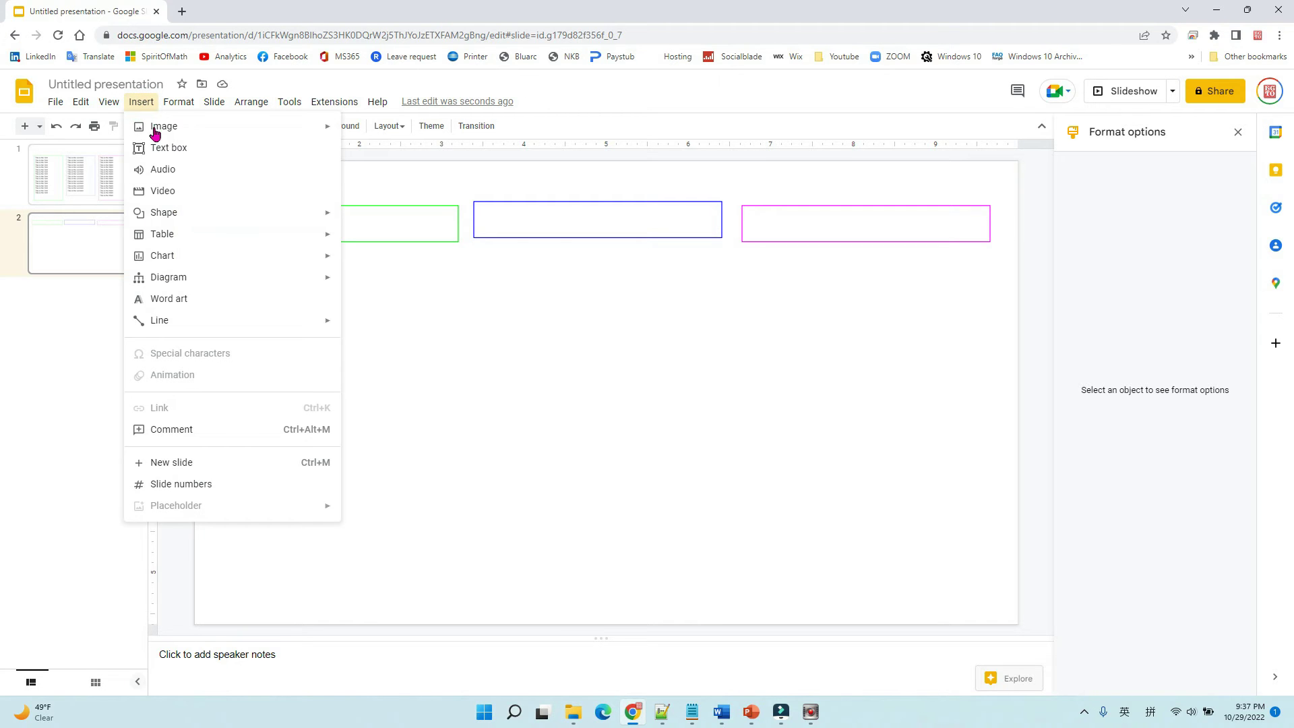
mouse_move(178, 329)
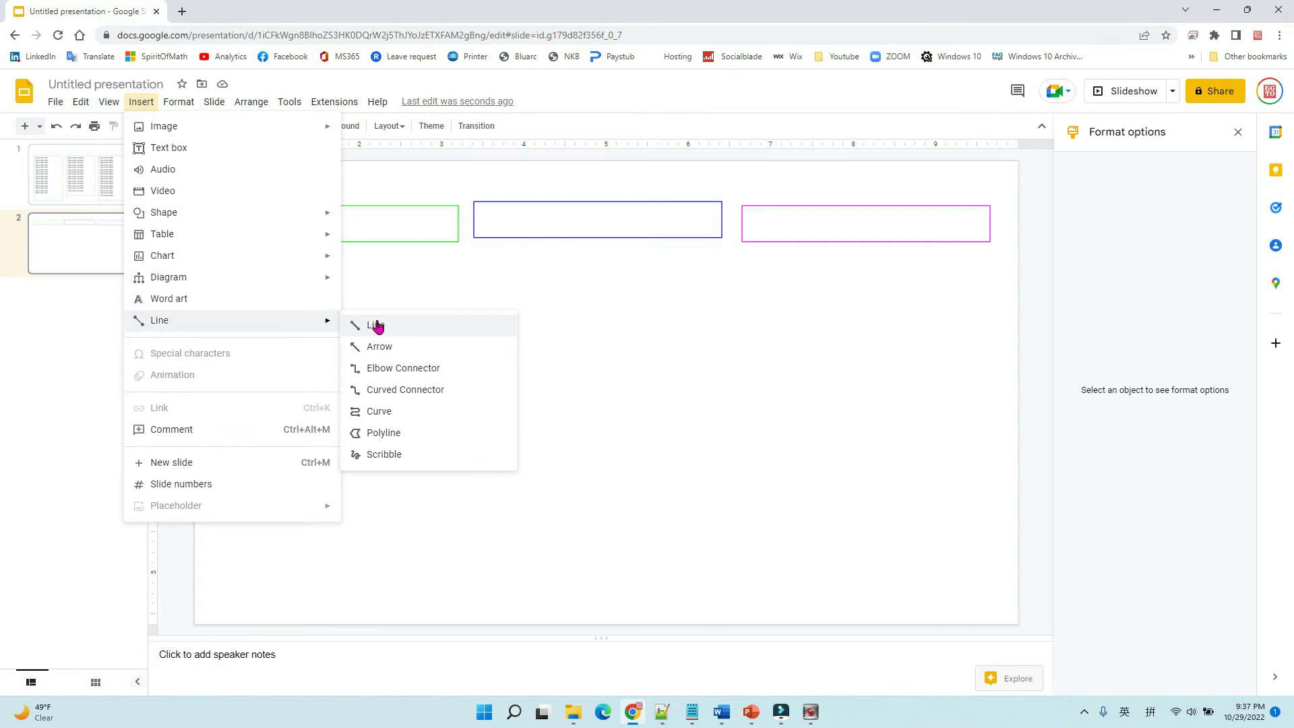
click(377, 322)
drag(193, 225, 193, 315)
- Delete the stray line misdrawn beside the slide's right edge
click(144, 103)
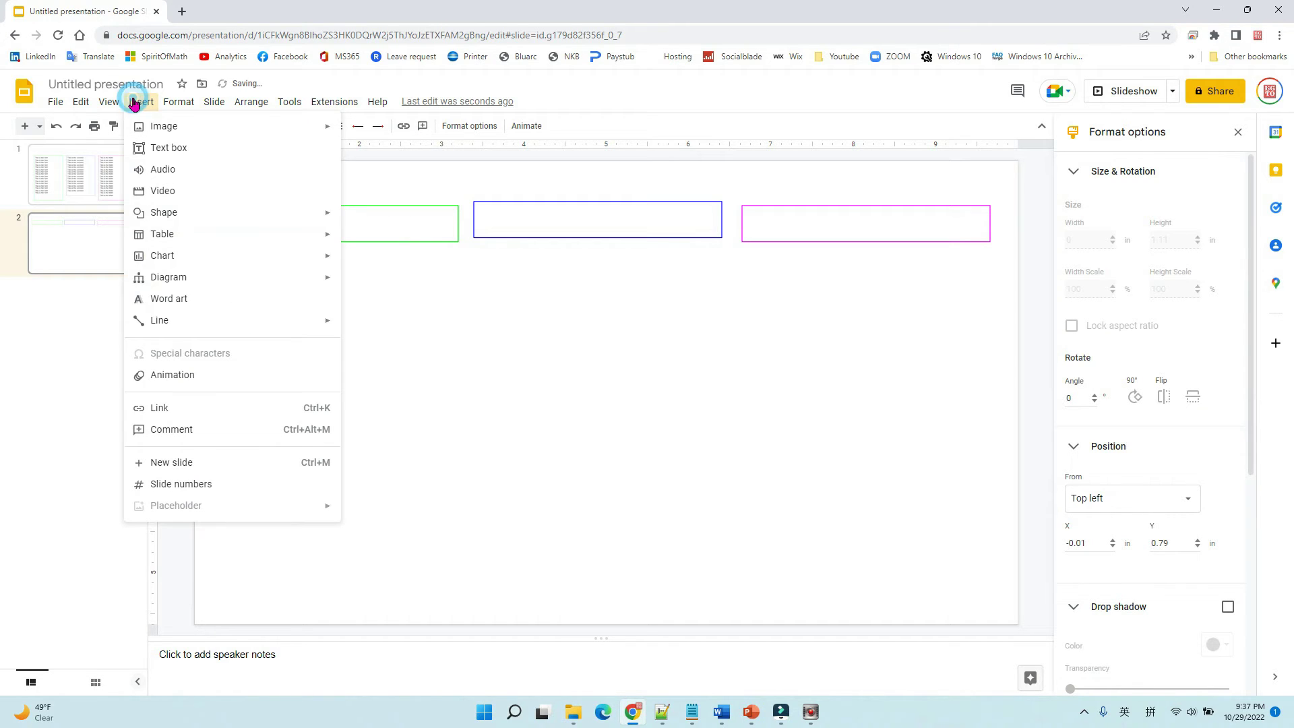
mouse_move(267, 320)
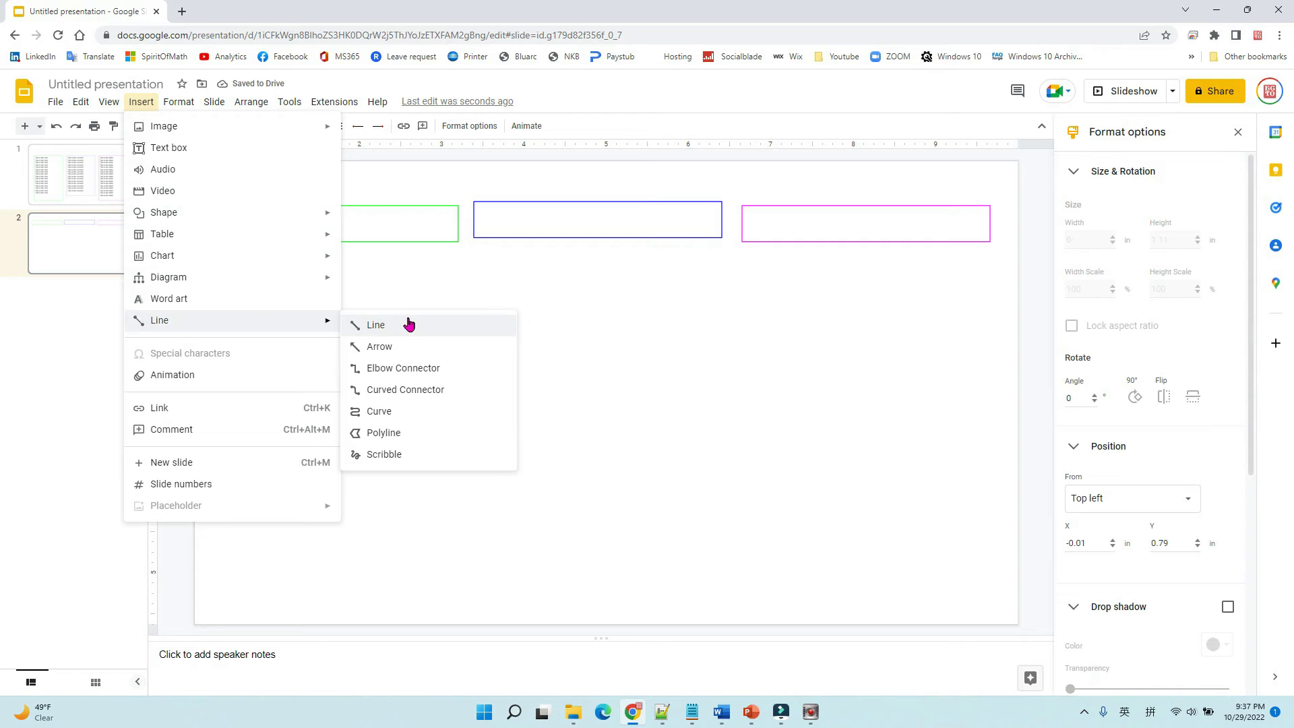
click(410, 324)
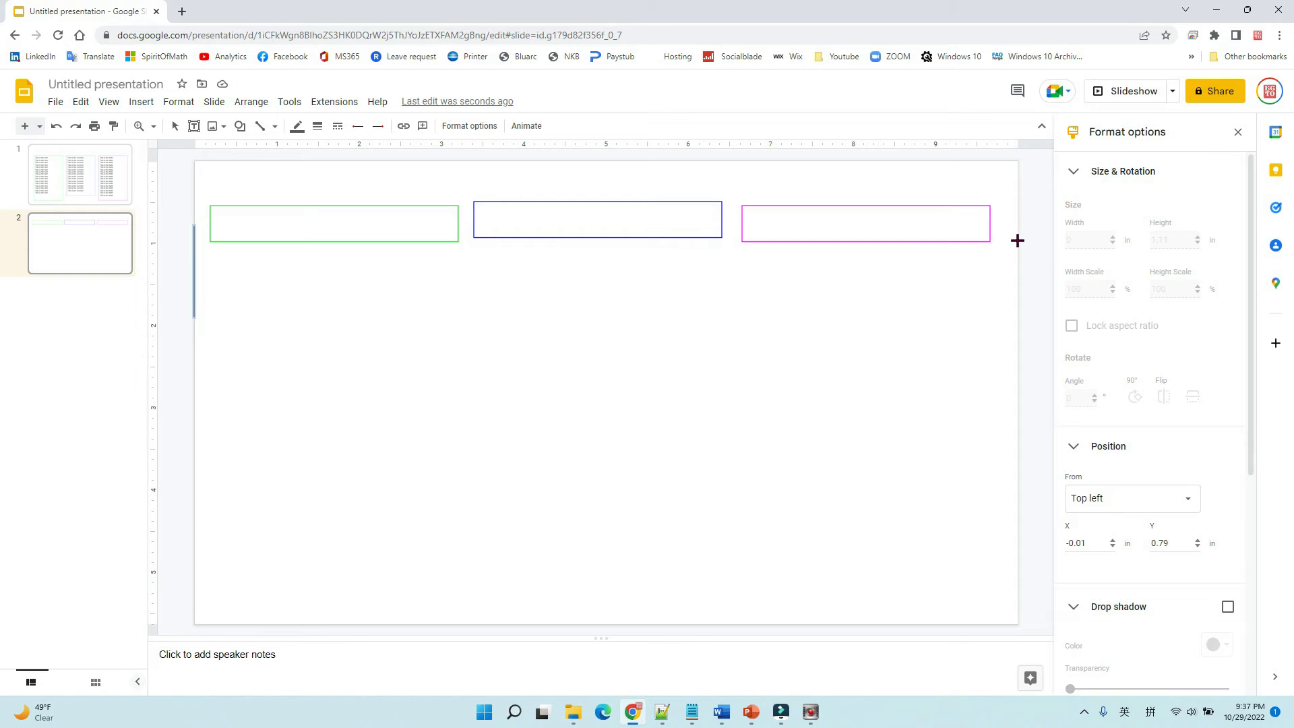
click(1018, 241)
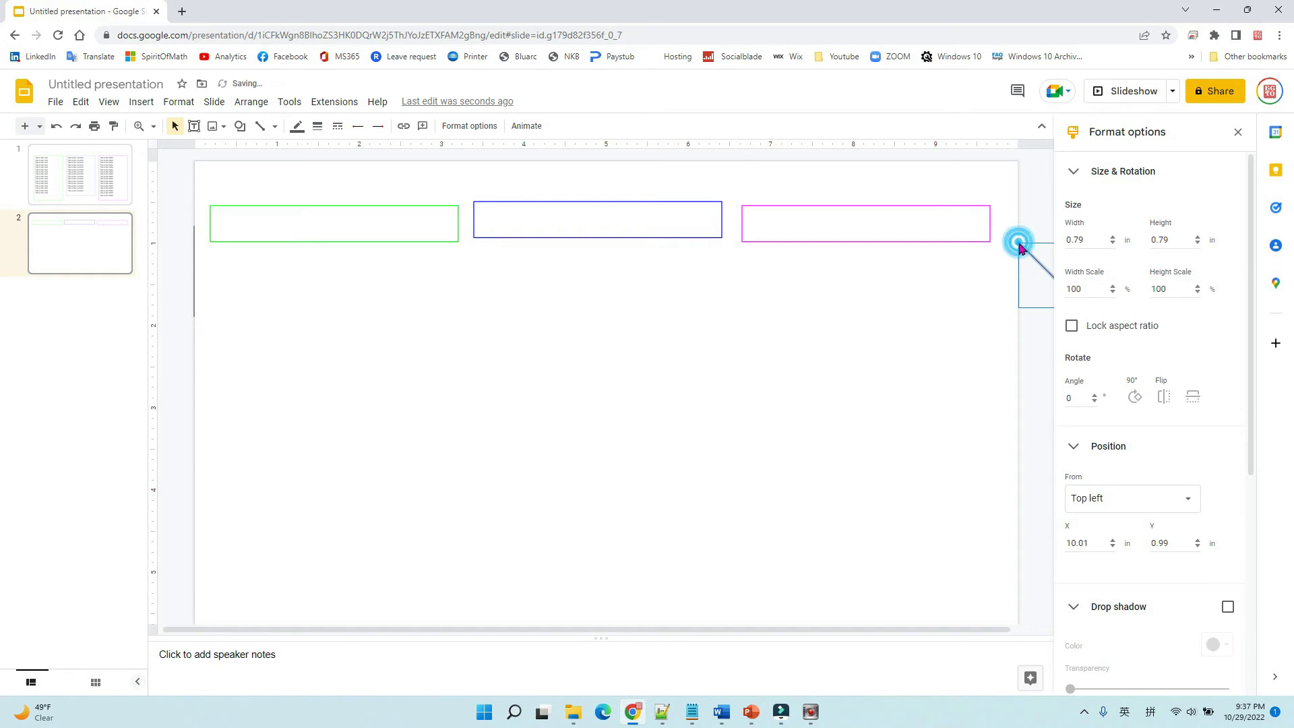
drag(1014, 329, 1014, 329)
click(1025, 317)
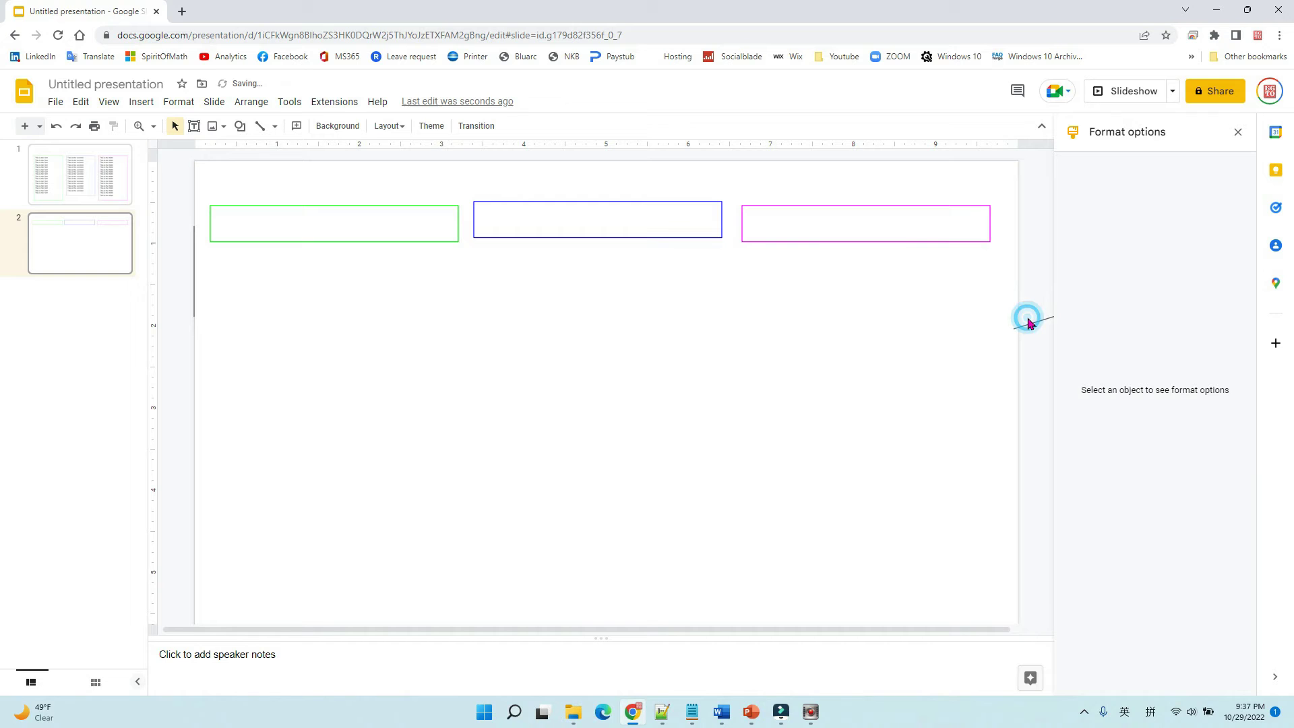
click(1031, 324)
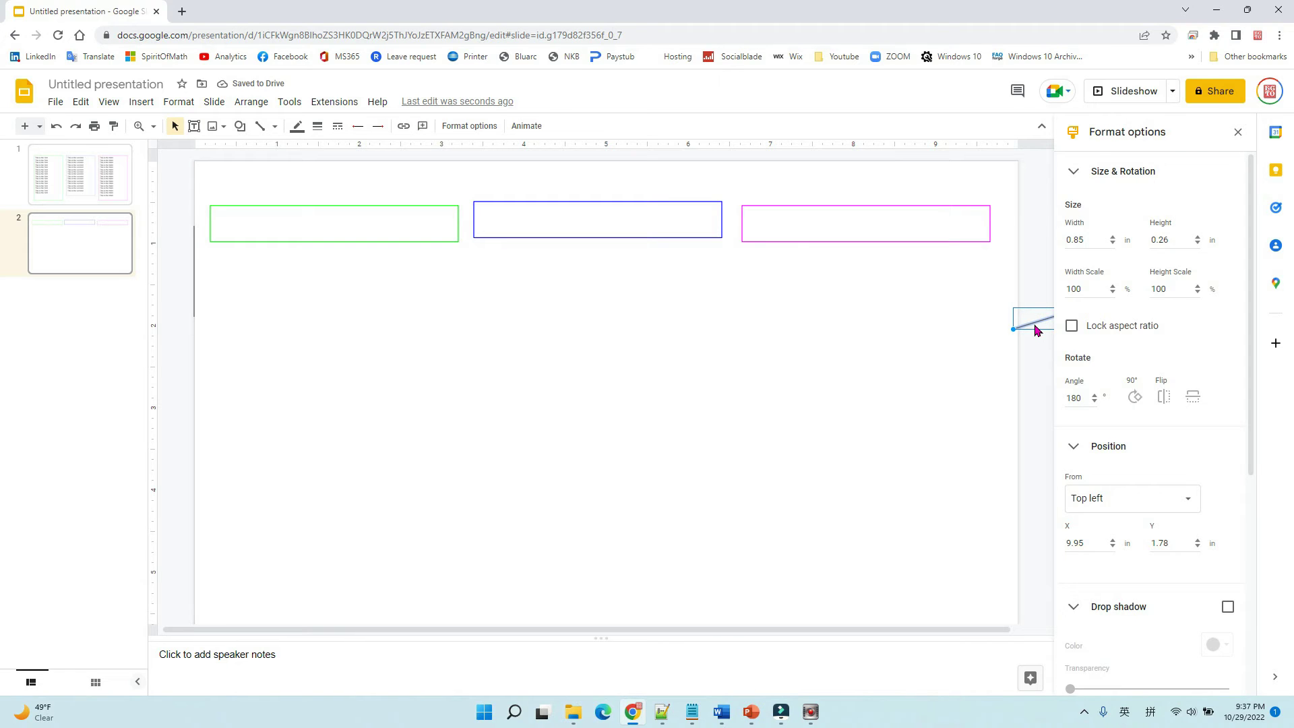
key(Delete)
- Draw a vertical line down the slide's right edge at X 10.01 in
click(140, 109)
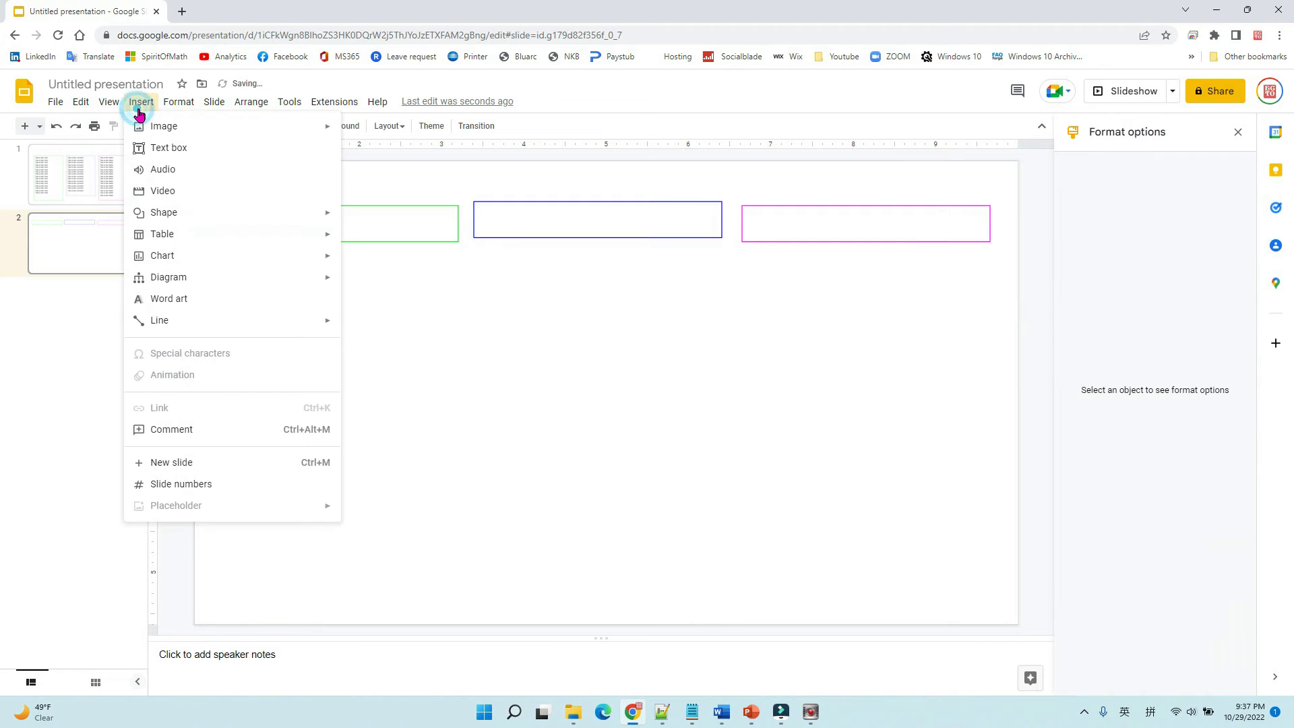
mouse_move(288, 321)
click(424, 325)
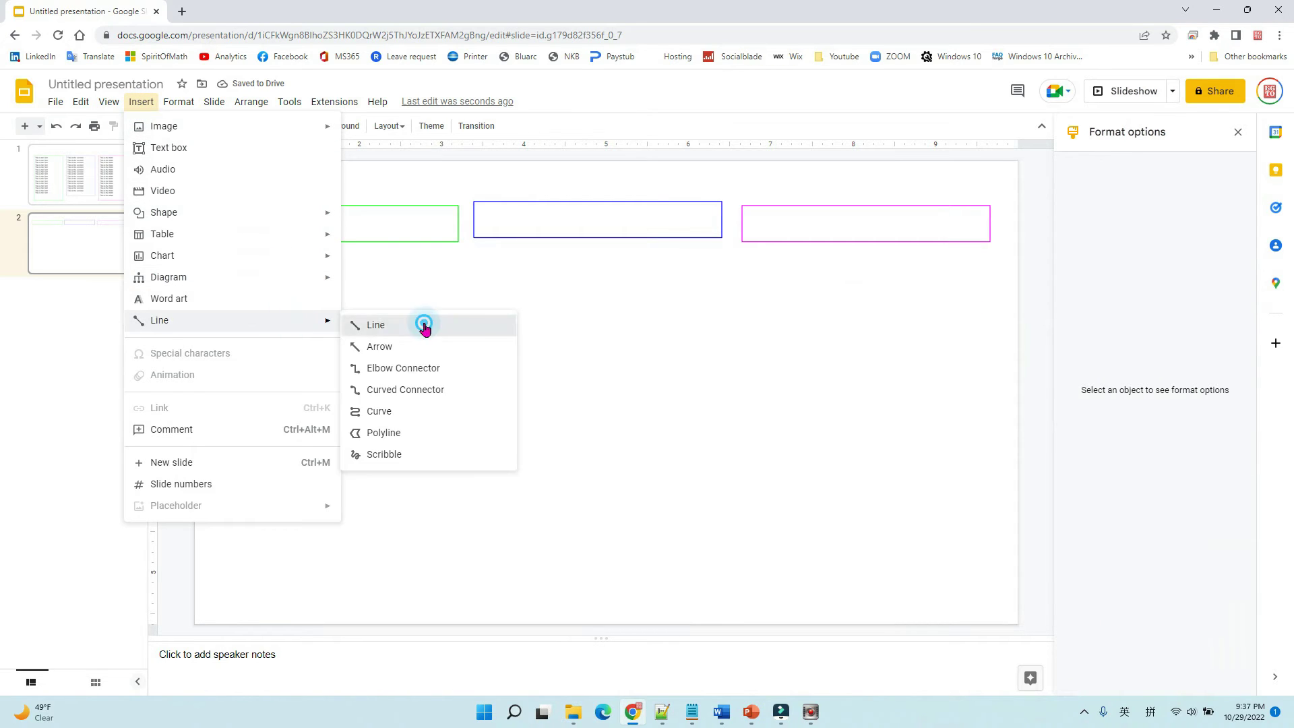
drag(1017, 216, 1018, 311)
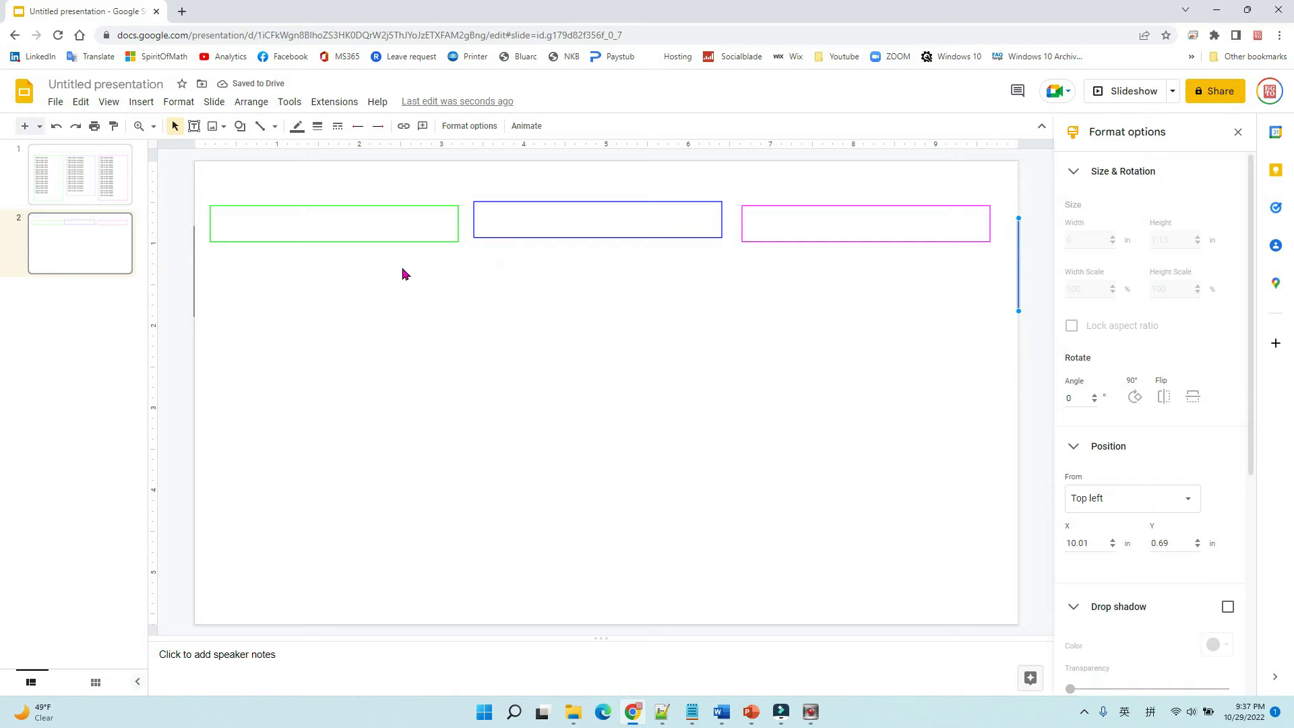
- Select both edge lines and the three boxes, then distribute them horizontally
click(320, 226)
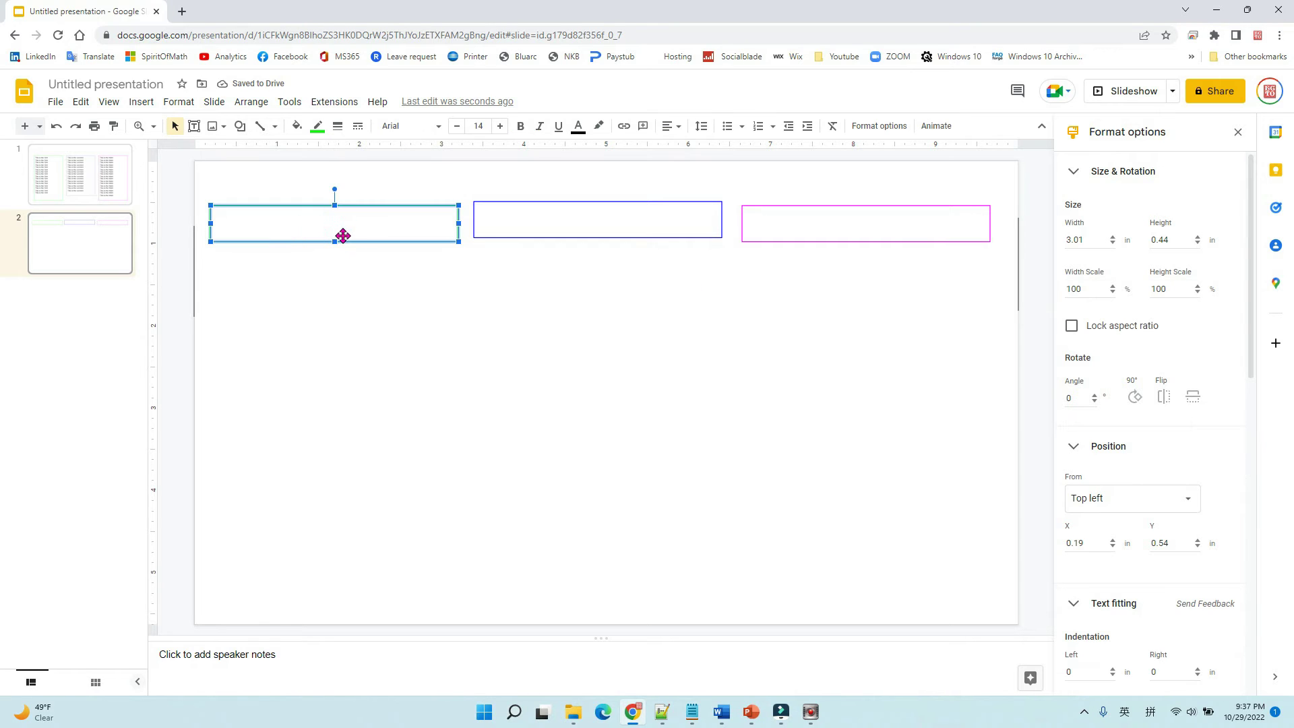
click(194, 287)
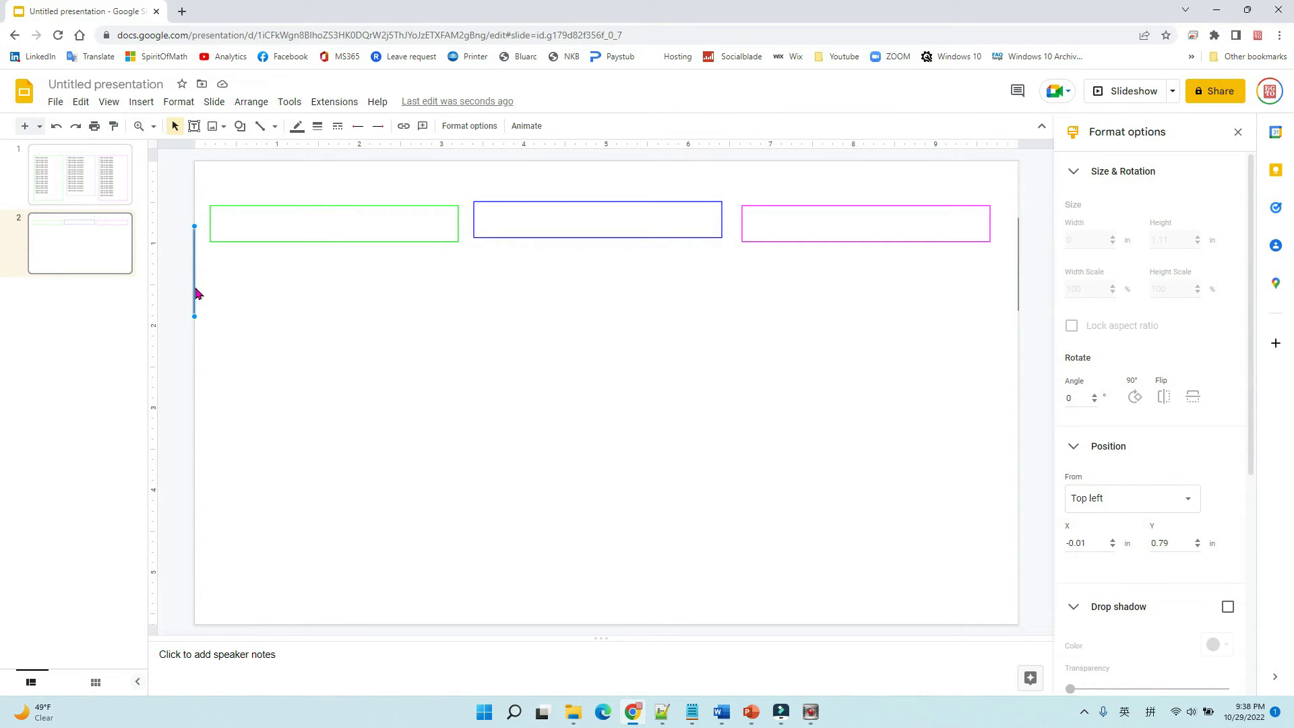
shift+click(338, 227)
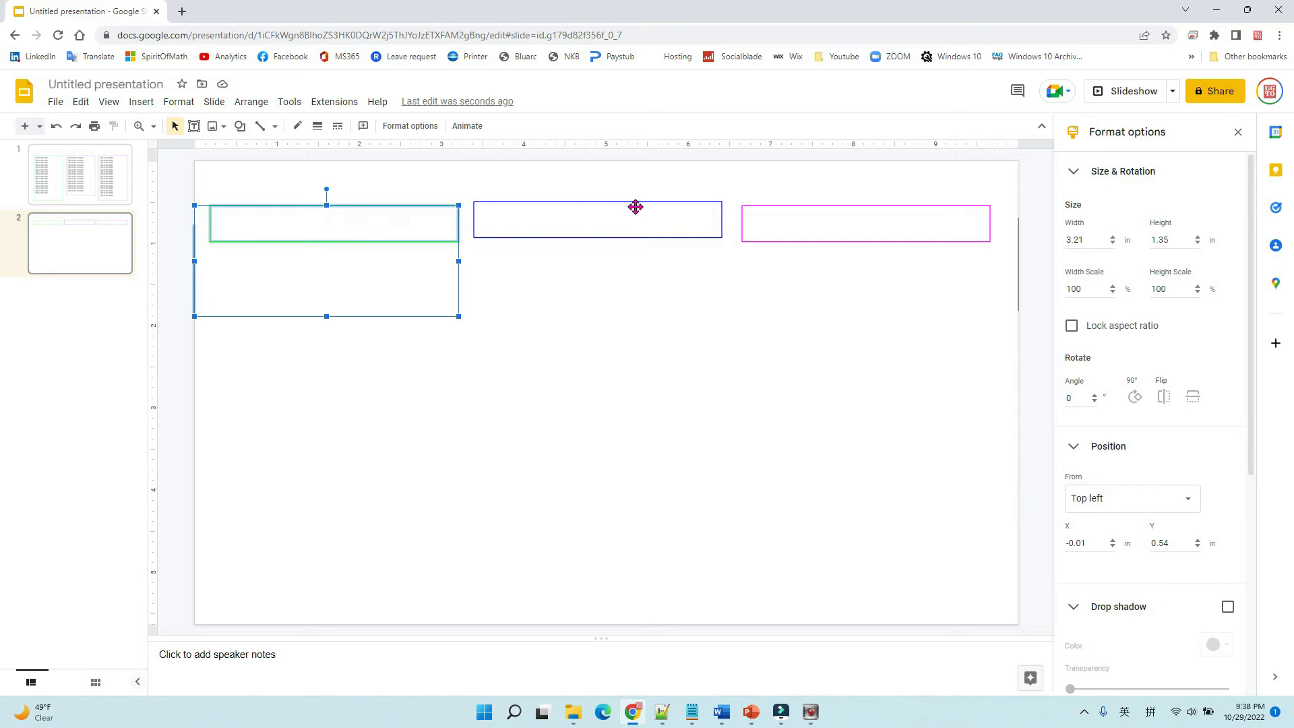
shift+click(635, 213)
shift+click(875, 228)
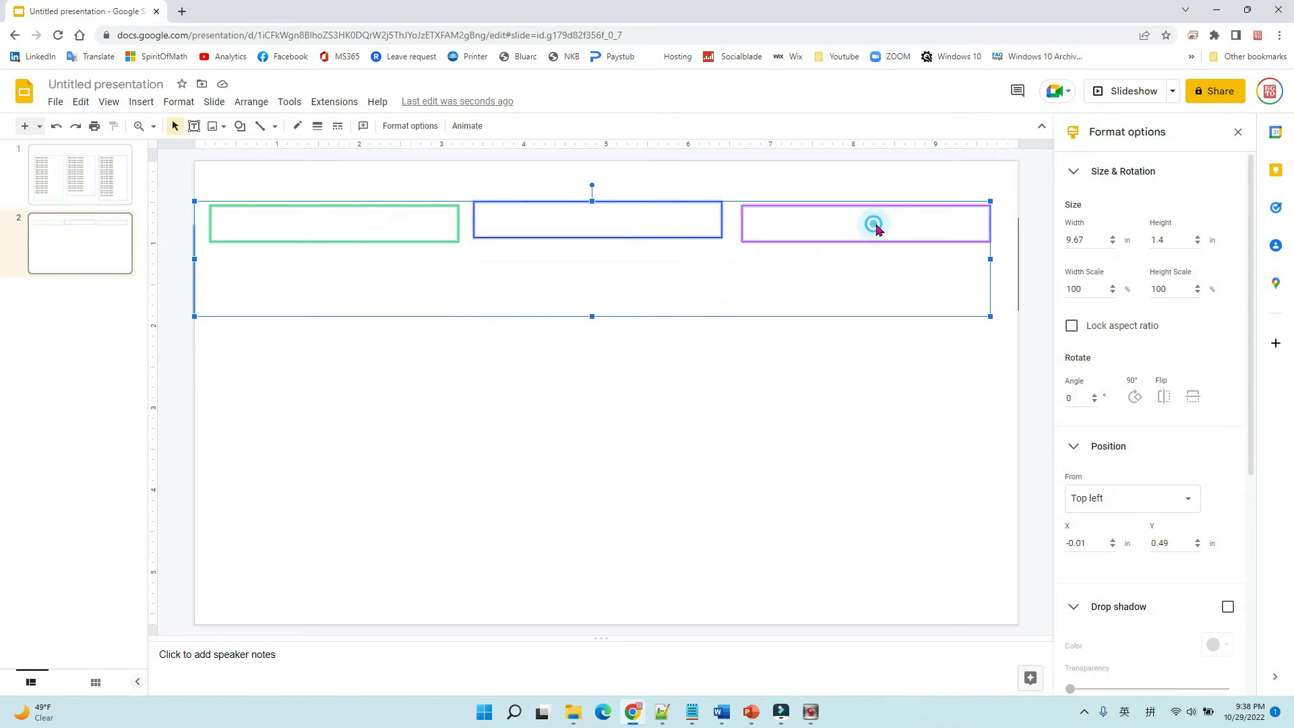
shift+click(1017, 258)
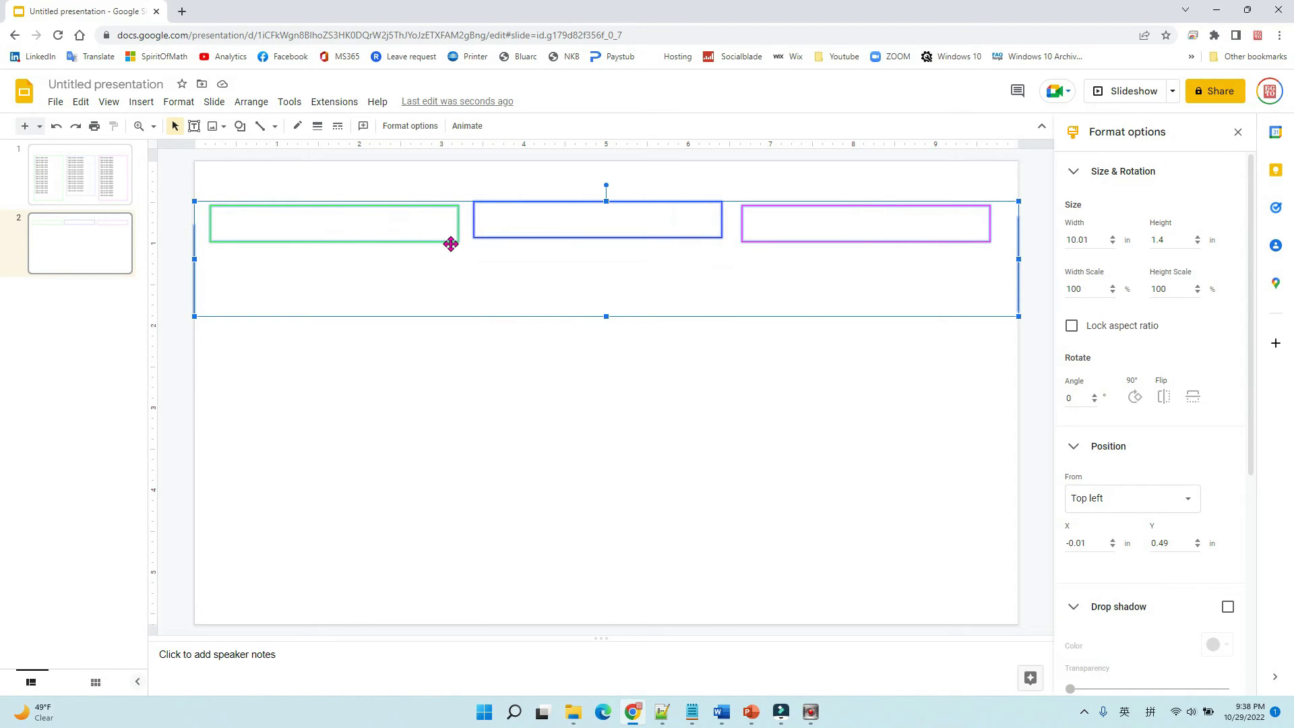
click(250, 103)
mouse_move(311, 171)
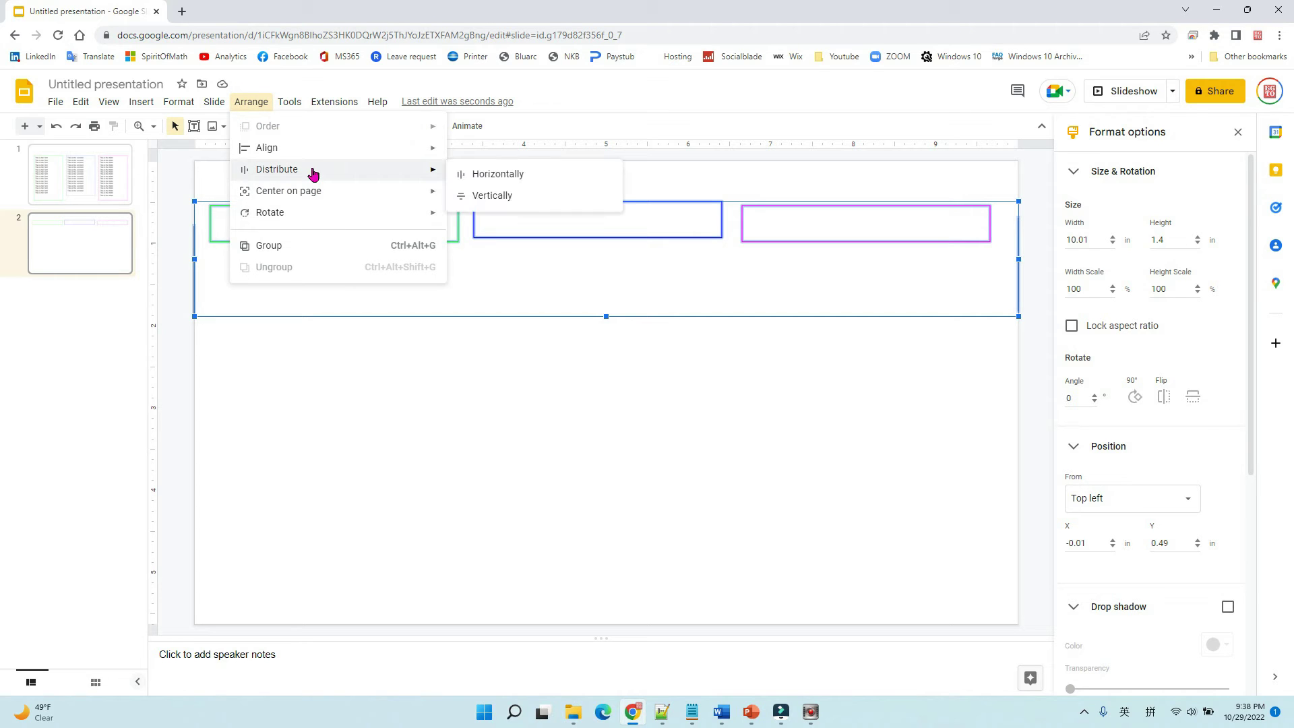
click(530, 176)
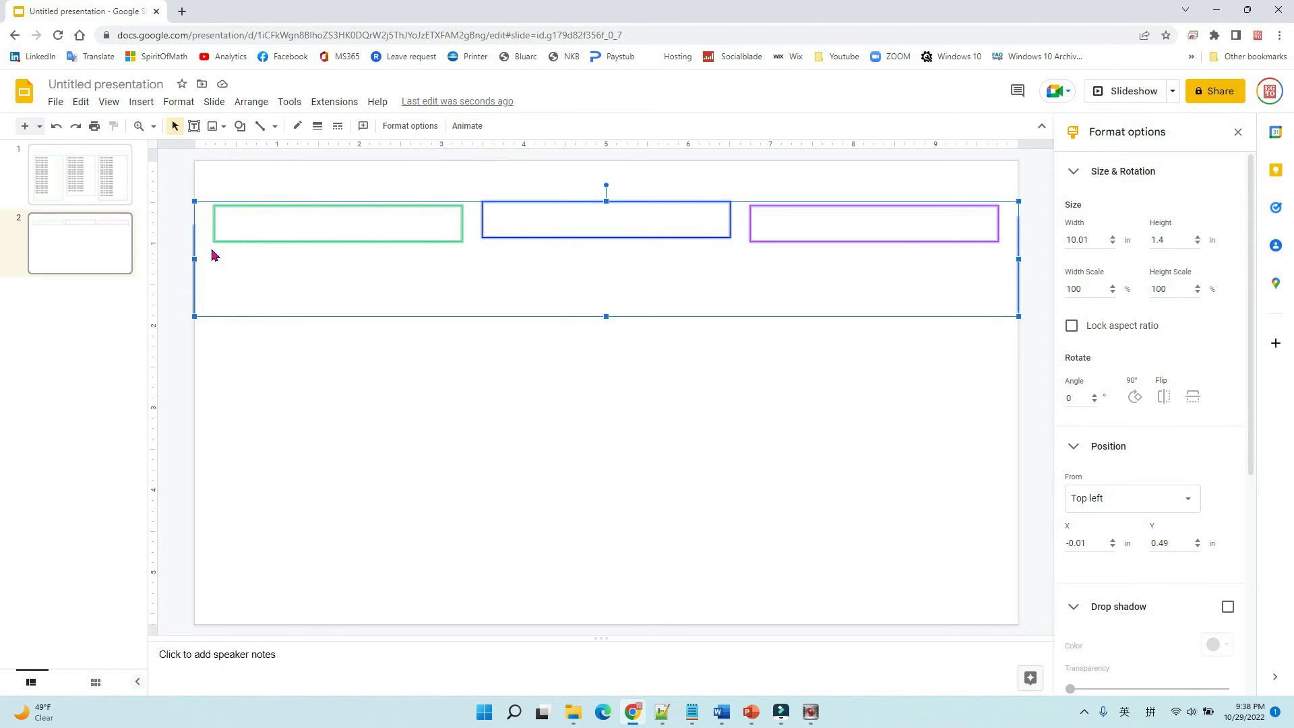
- Delete the left and right vertical edge lines
click(180, 391)
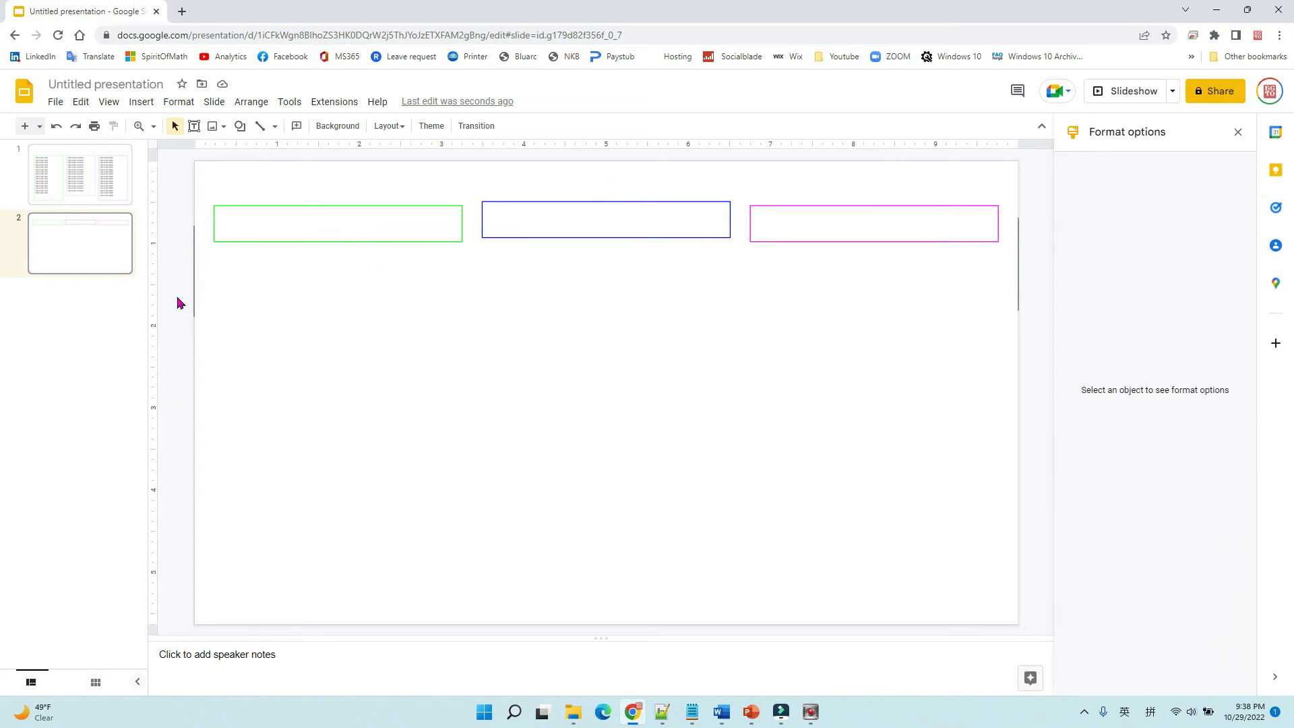
click(194, 300)
click(194, 304)
key(Delete)
click(1014, 263)
key(Delete)
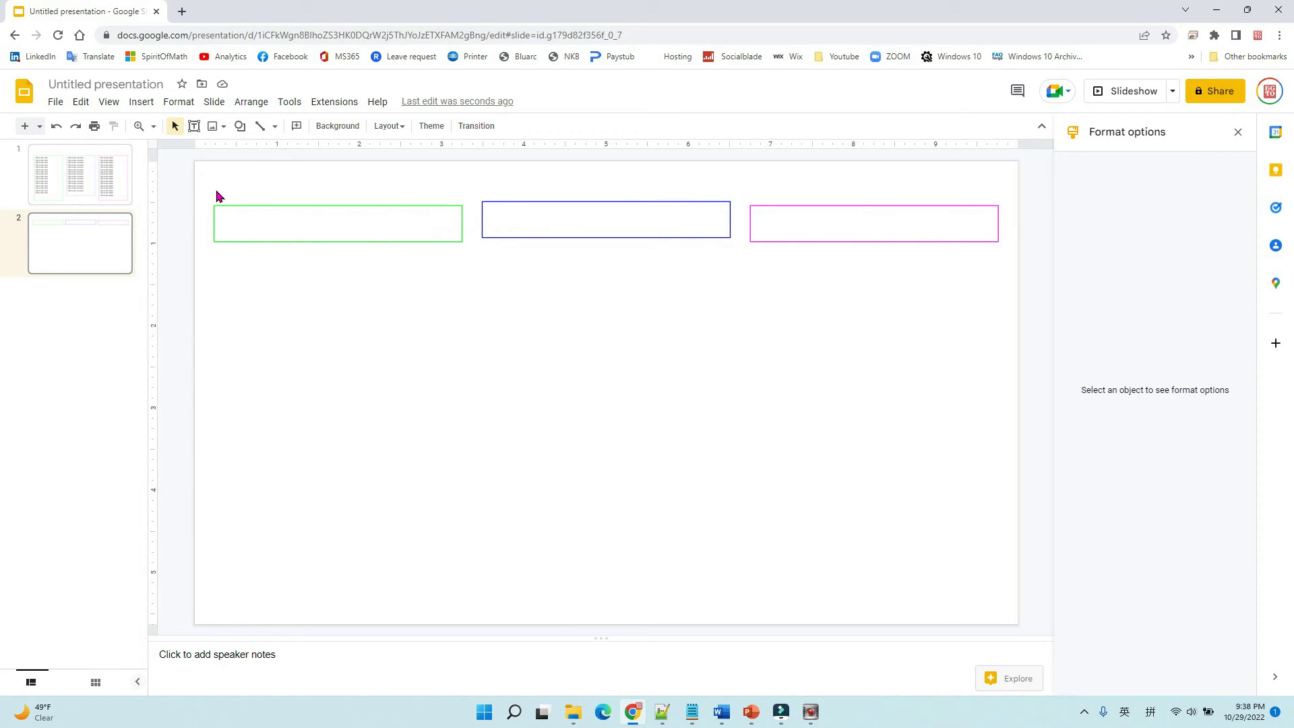
- Nudge the green box up, then top-align the green, blue and pink boxes
click(286, 220)
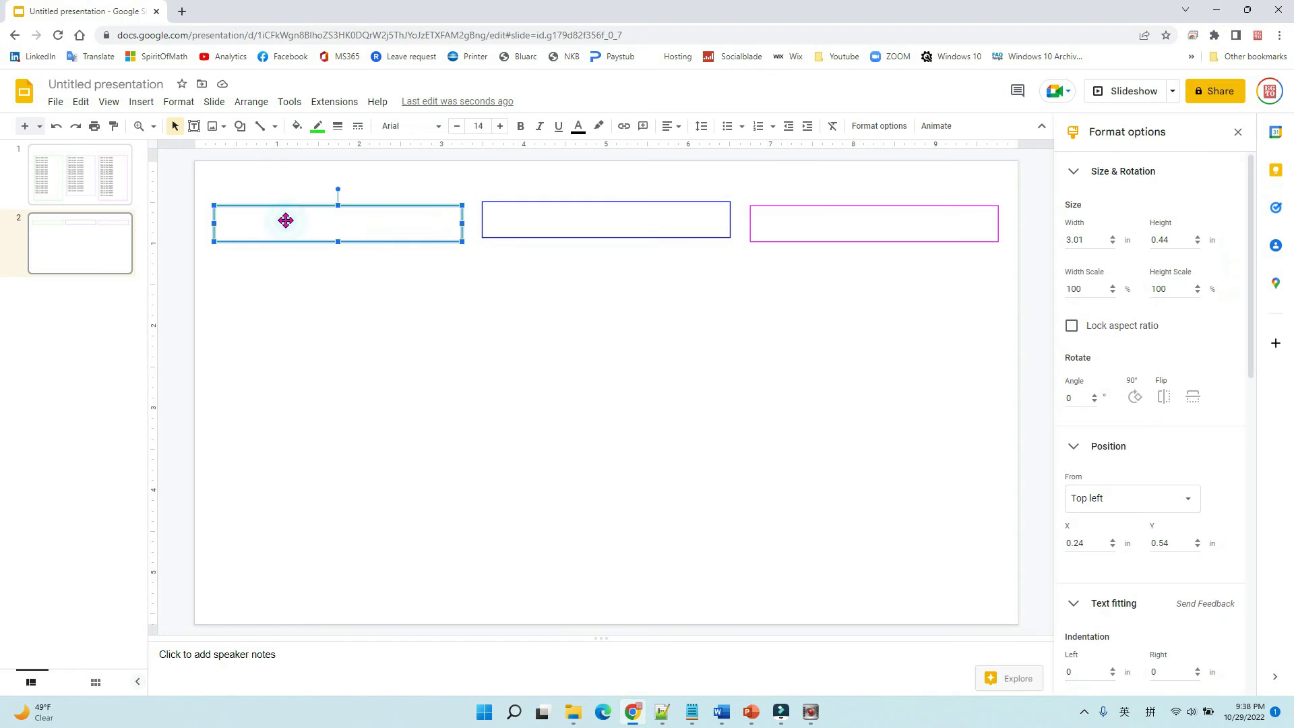
key(Up)
key(Up)
key(Up)
key(Up)
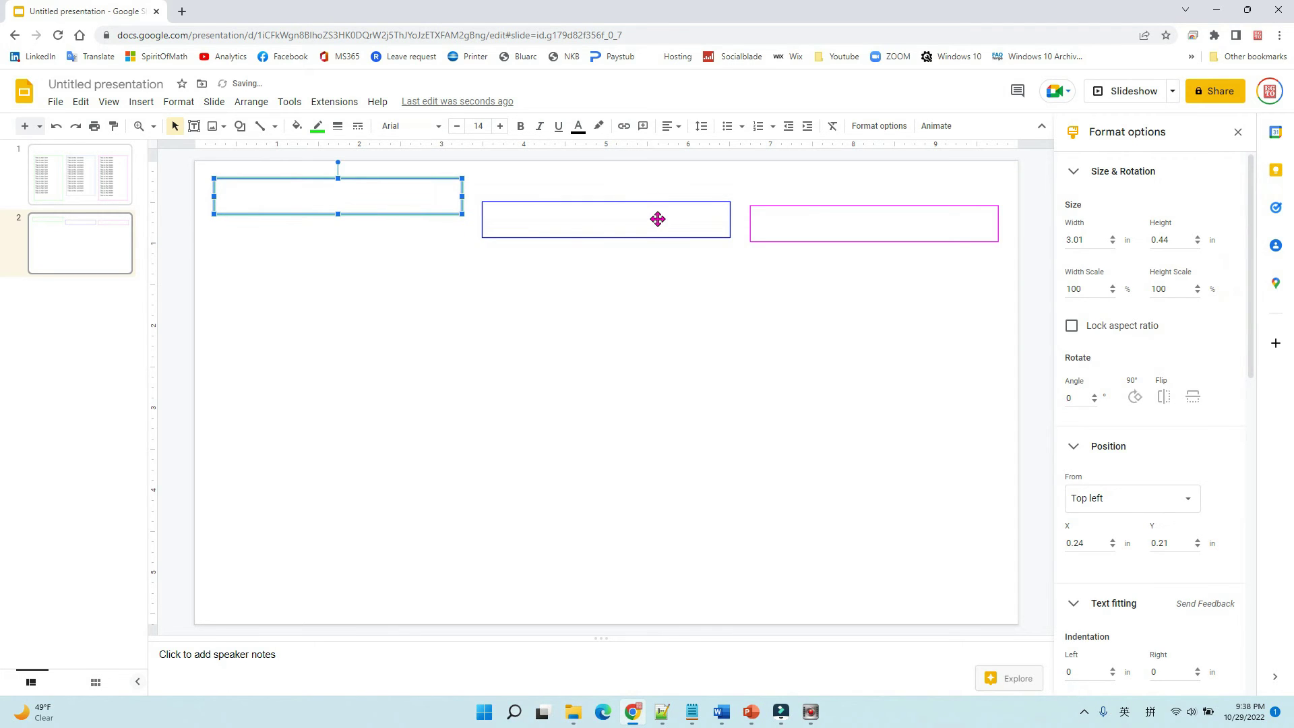
shift+click(528, 225)
shift+click(830, 234)
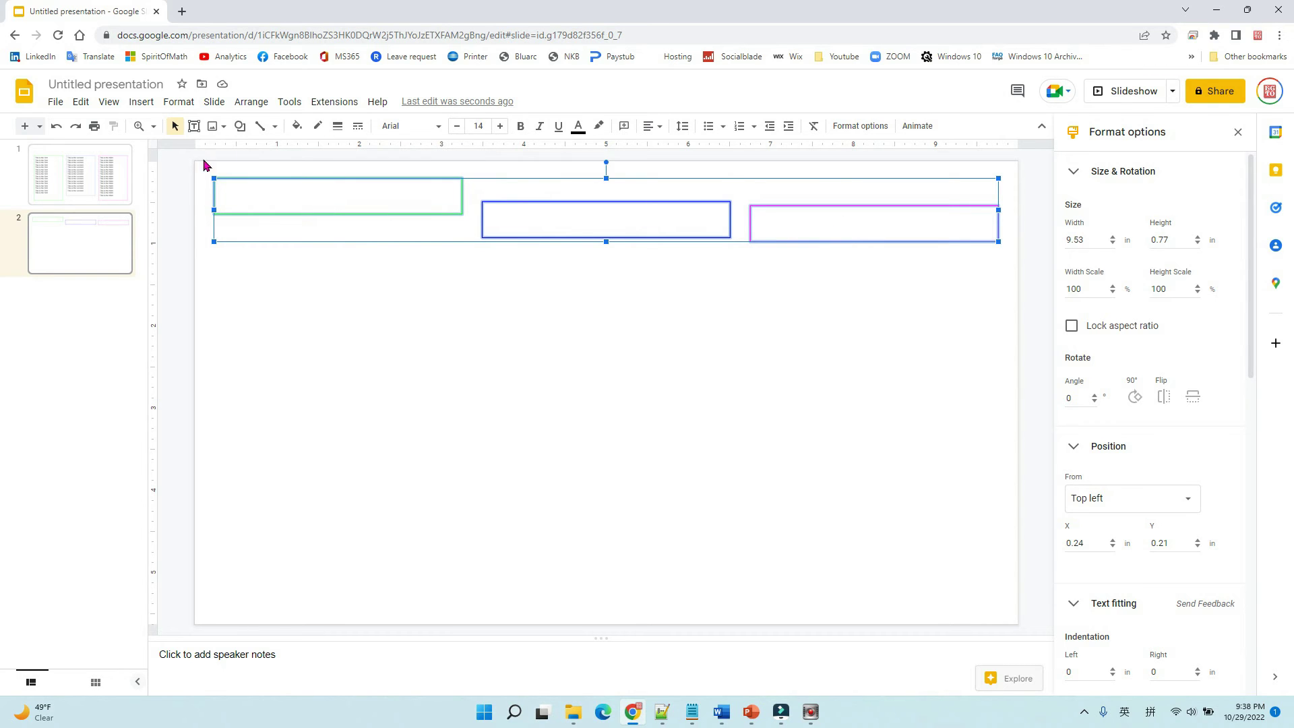
click(257, 102)
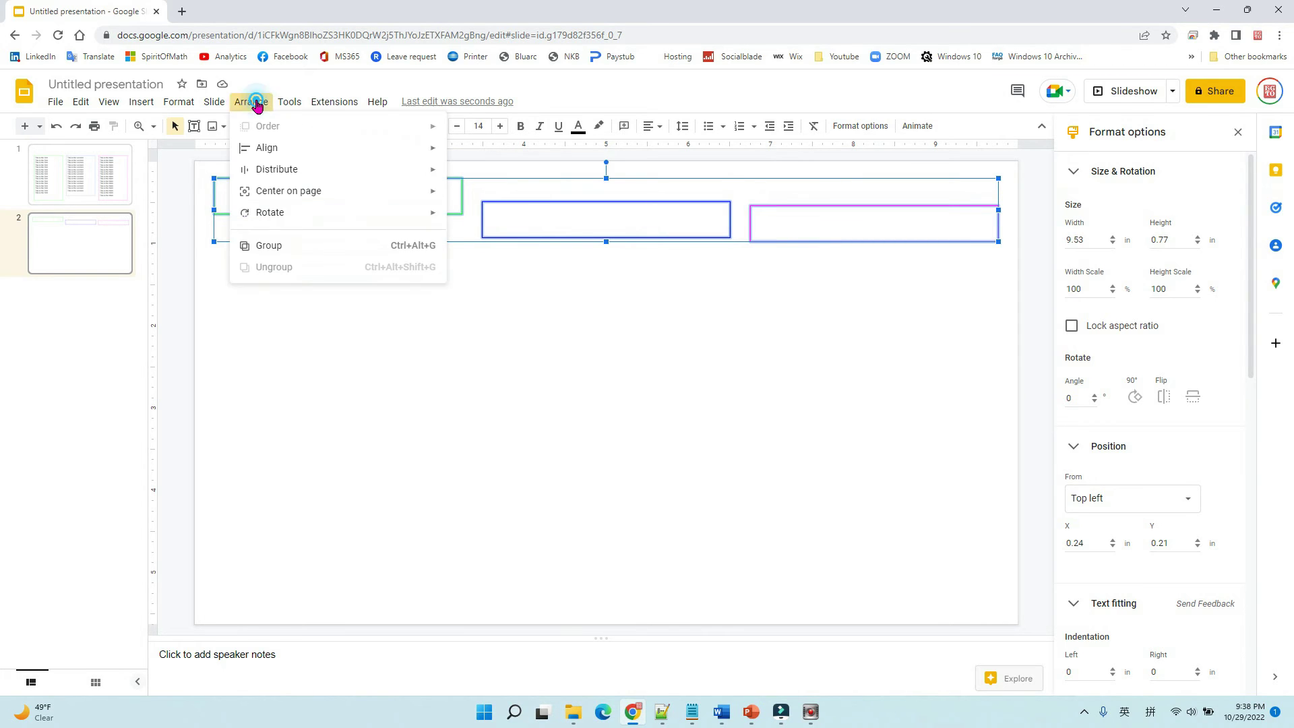
mouse_move(282, 154)
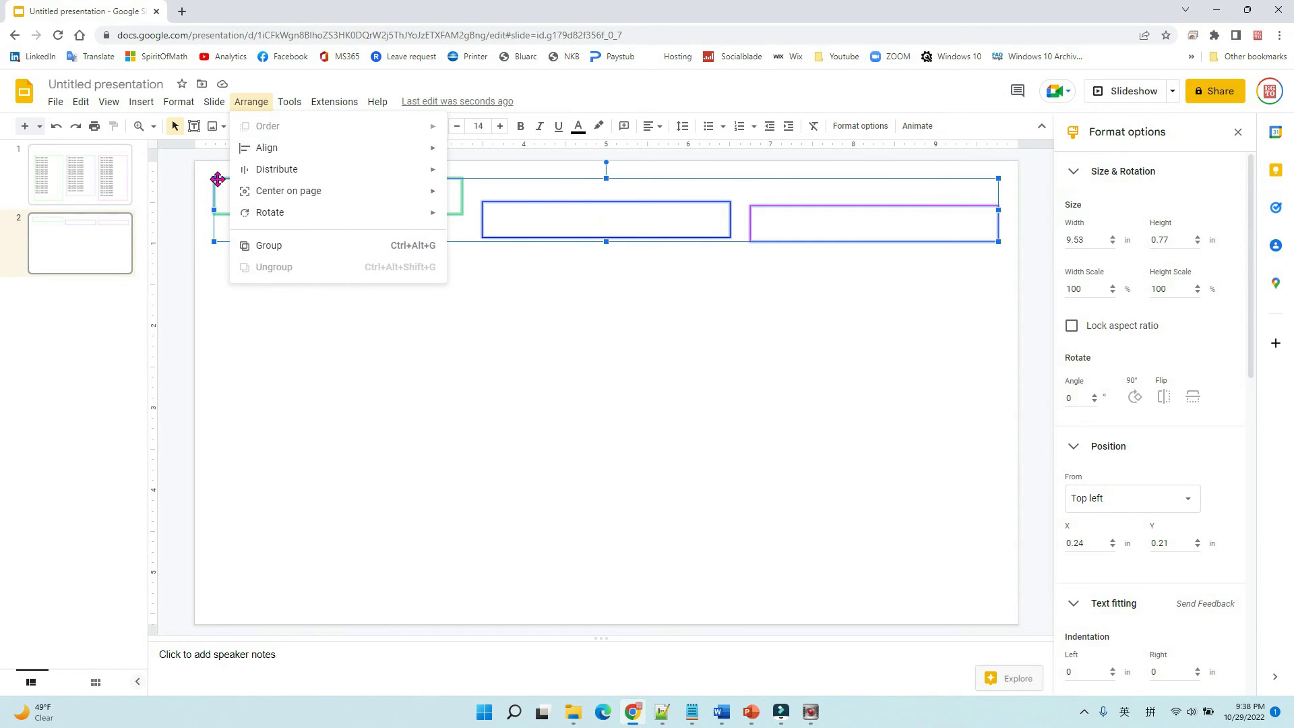
mouse_move(366, 150)
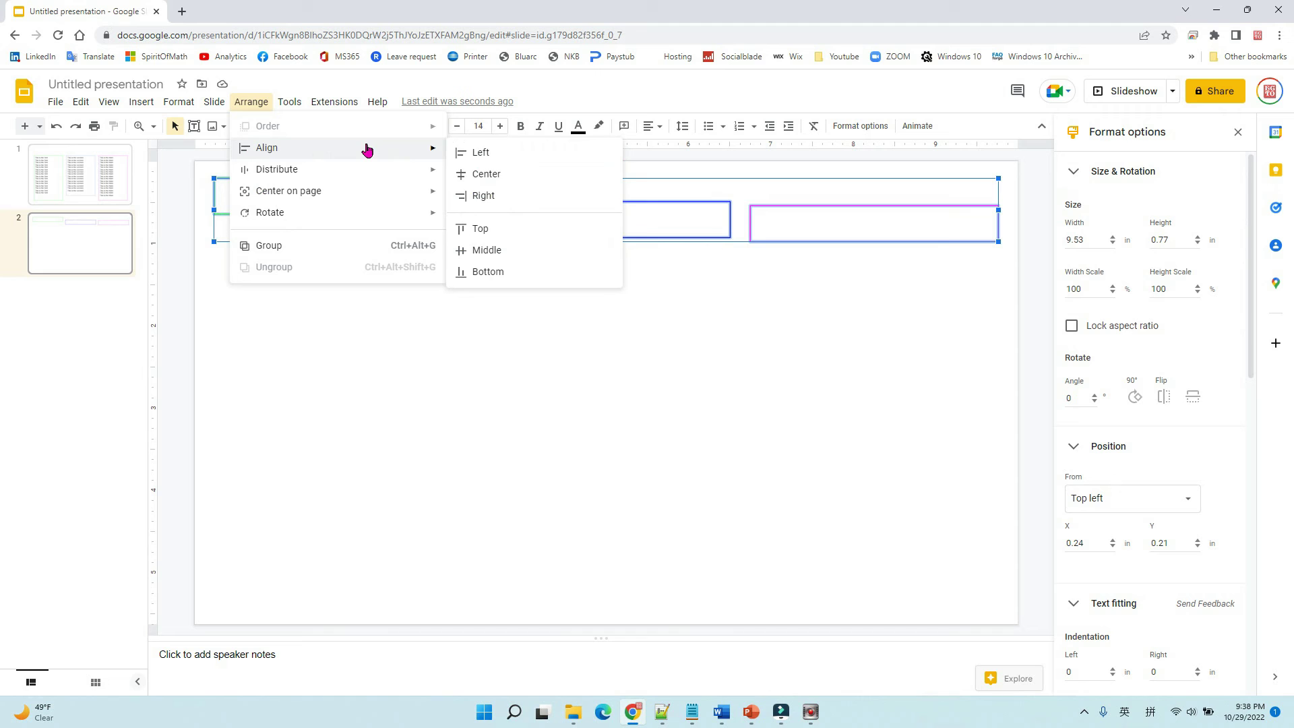
click(521, 228)
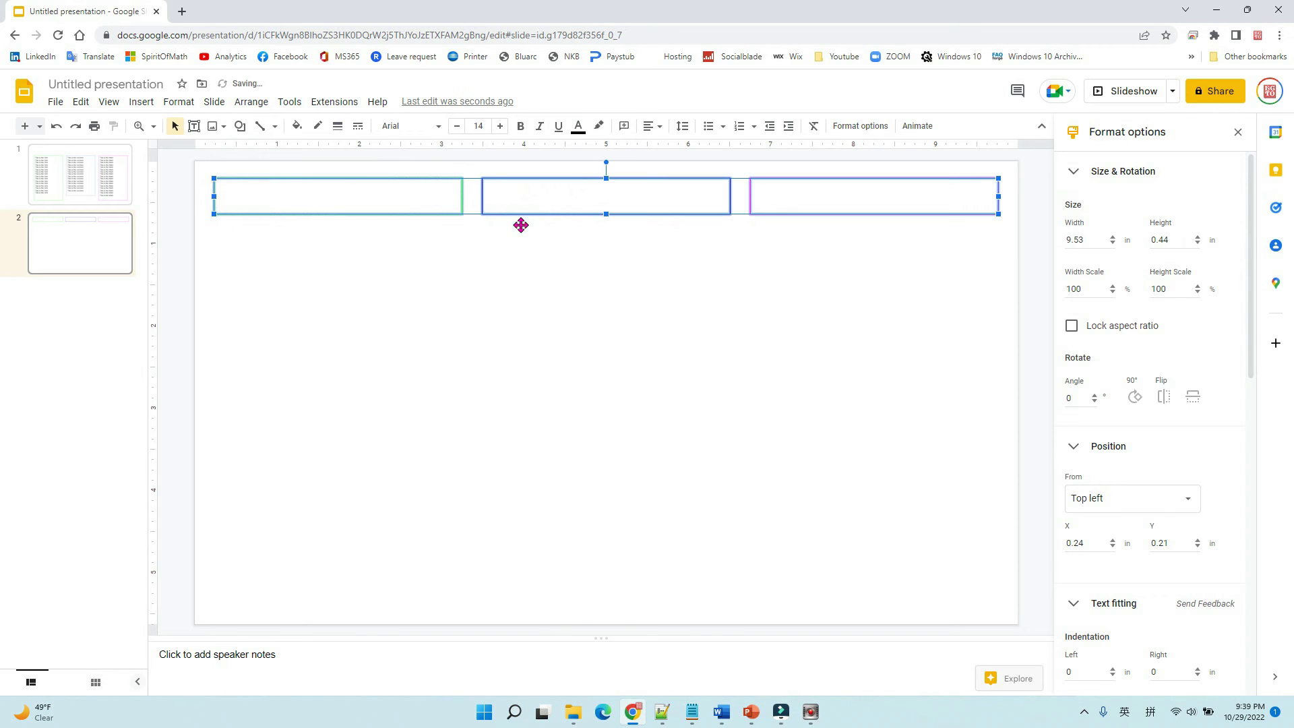
click(1040, 334)
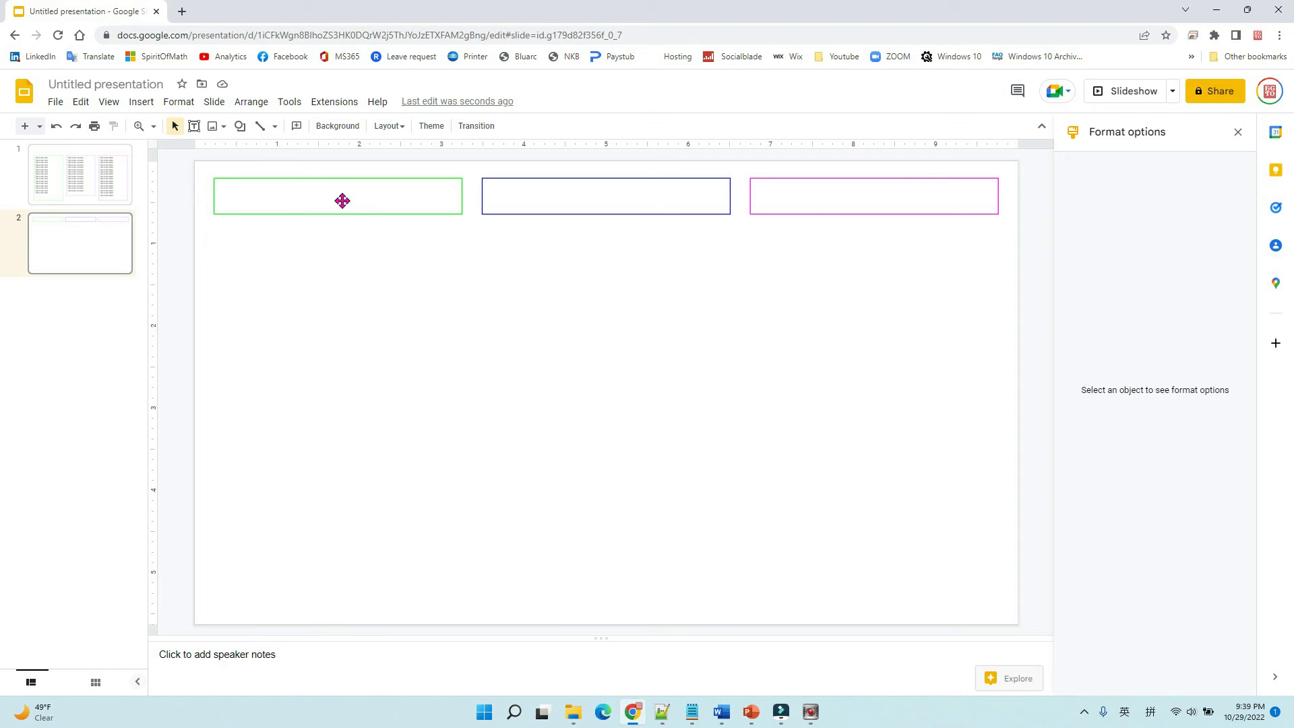
- Try stretching the green box taller, then show its 3.01 × 0.44 in size settings
click(342, 201)
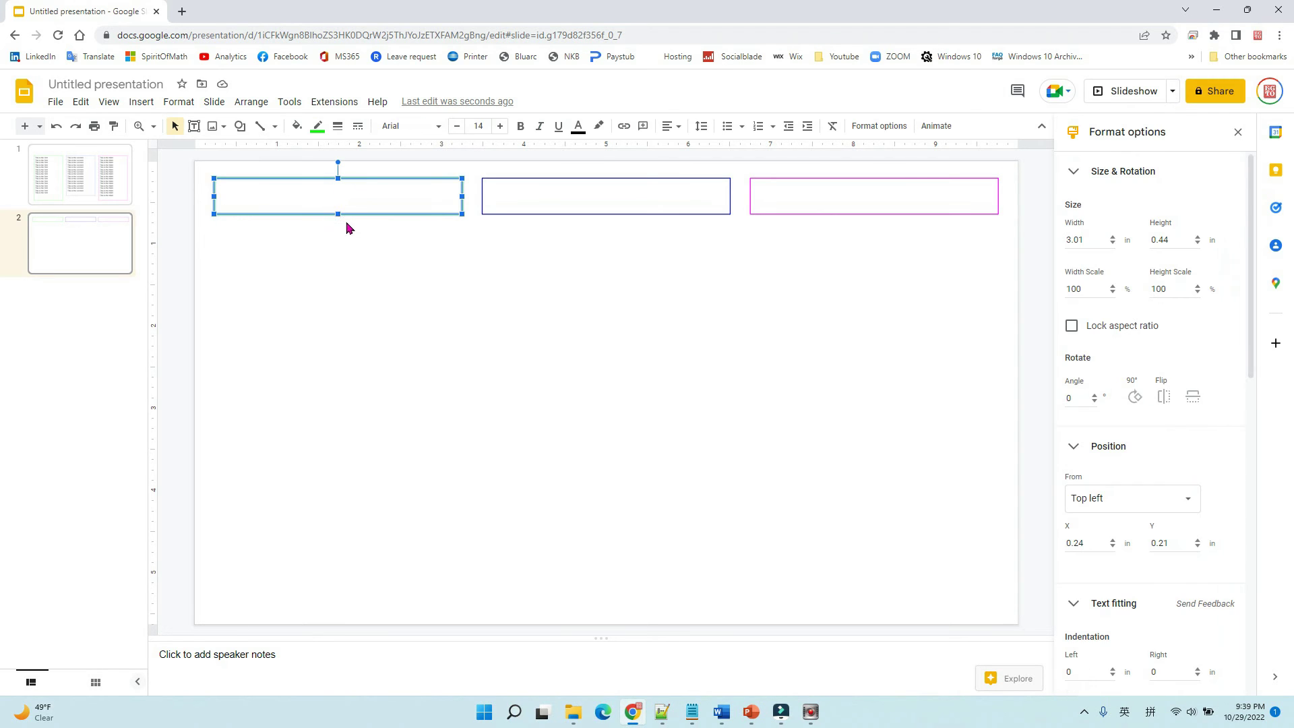
drag(336, 212, 321, 602)
drag(339, 211, 331, 596)
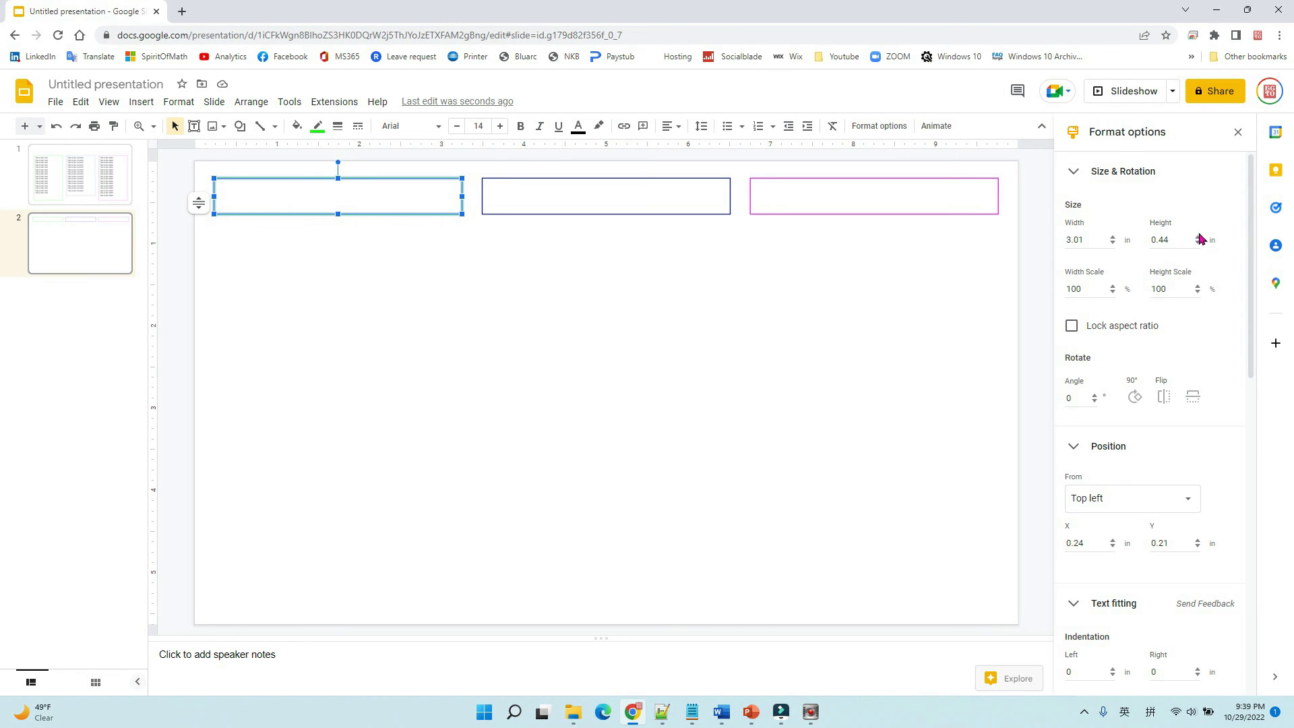
click(1237, 132)
click(179, 102)
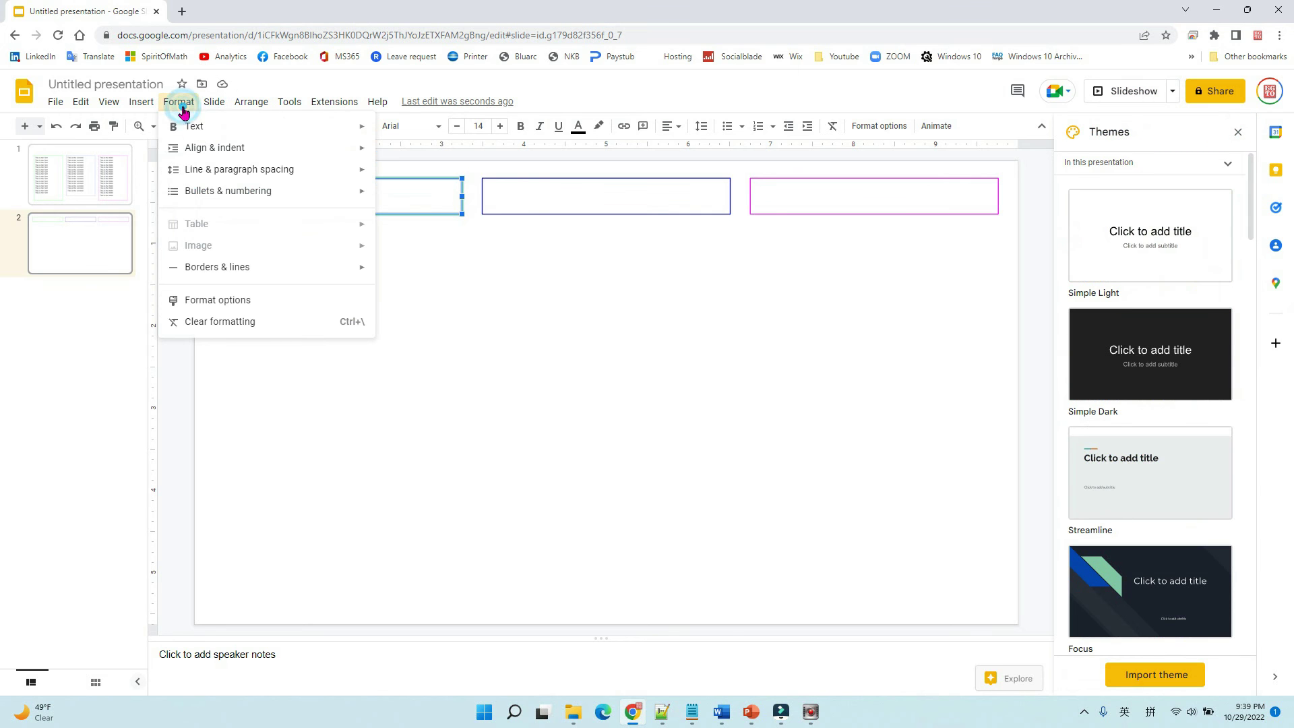
click(269, 300)
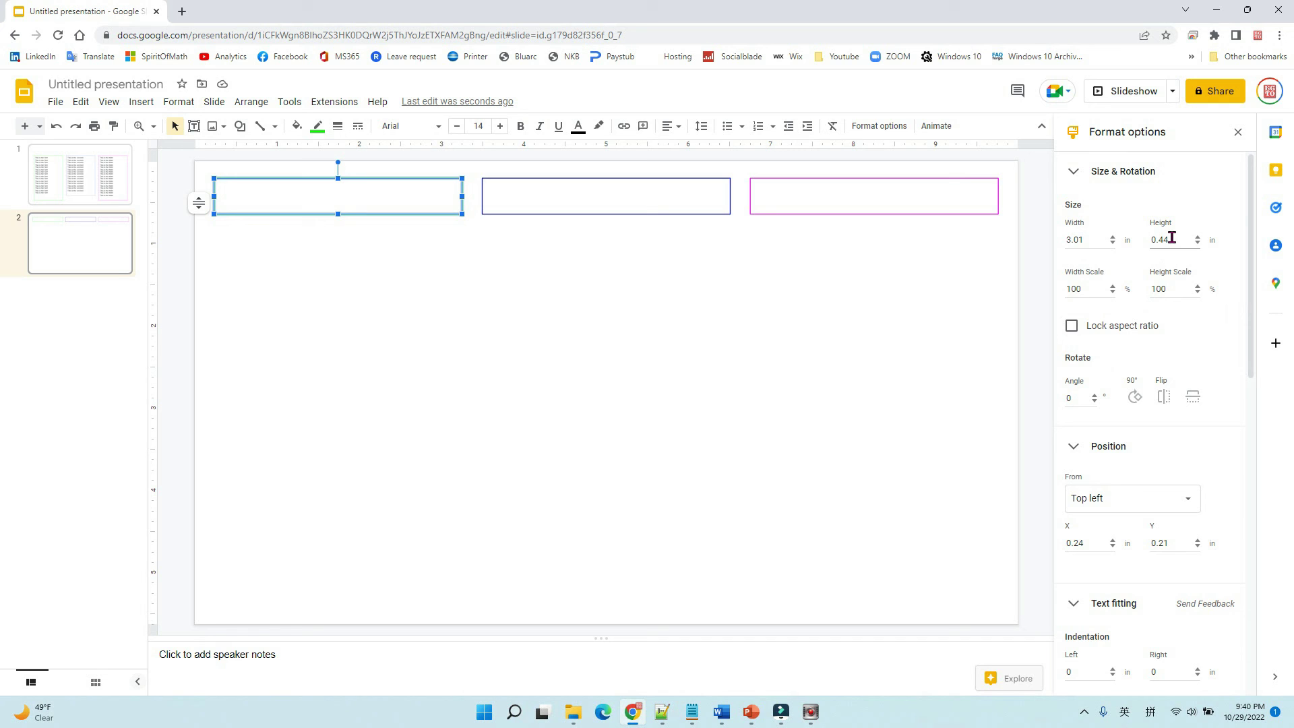
- Set the green box's height to 5 in
double_click(1171, 237)
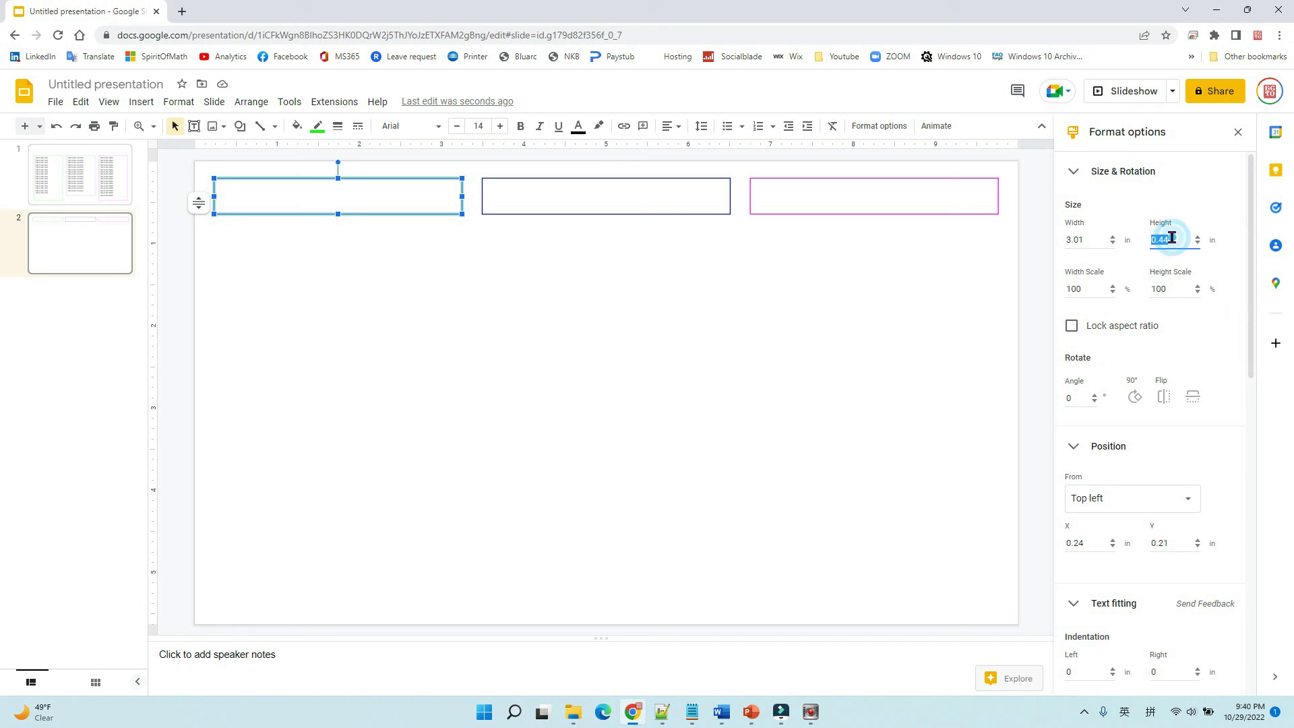
text(4.6)
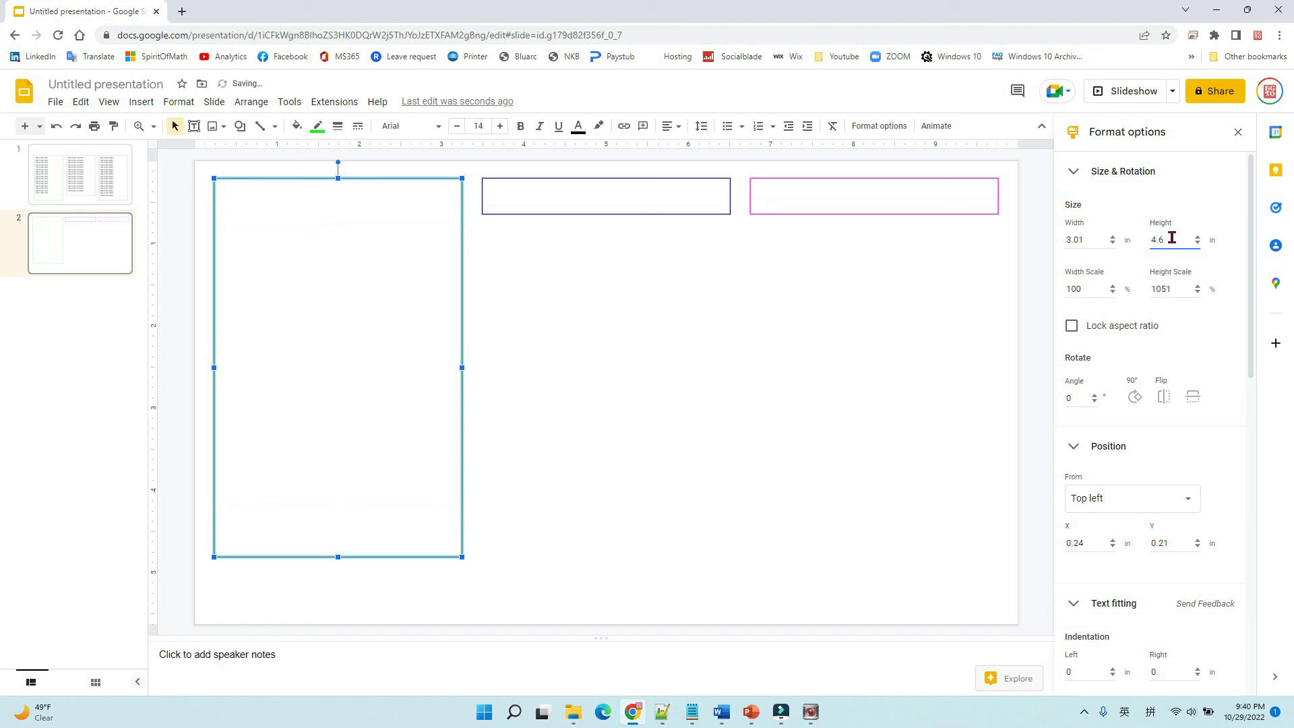
key(BackSpace)
key(BackSpace)
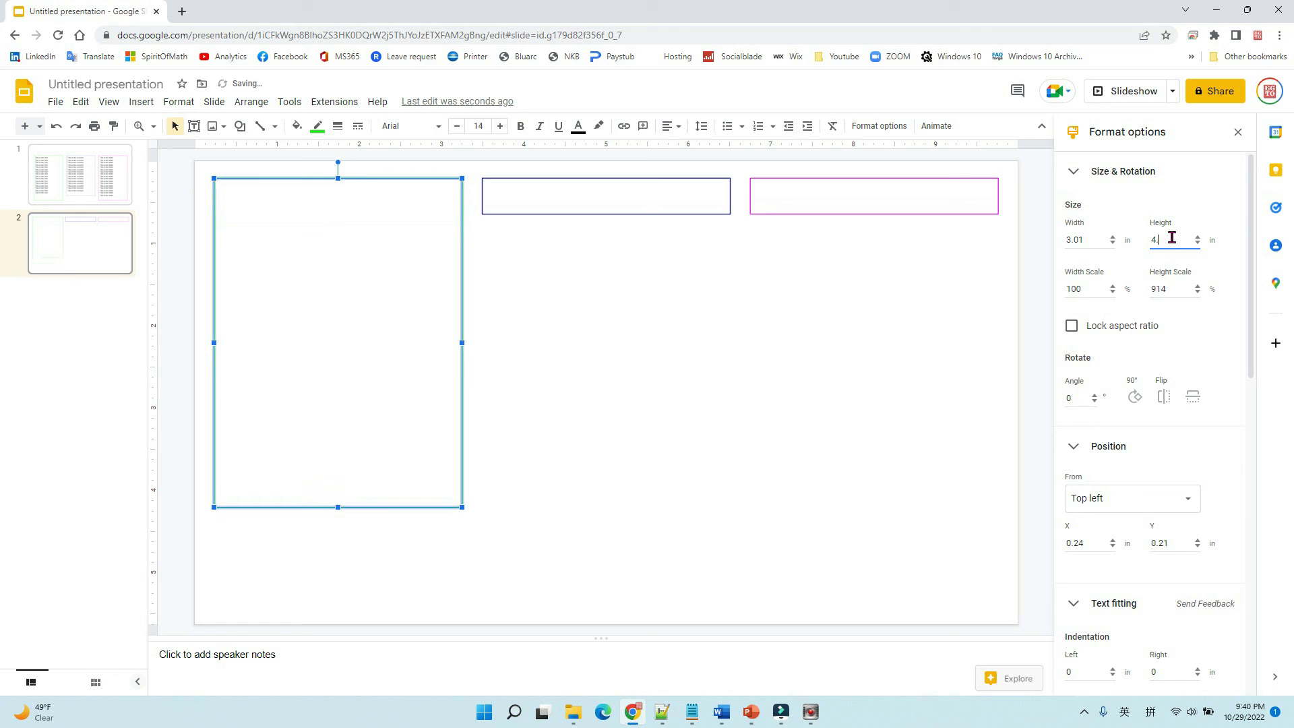
text(.8)
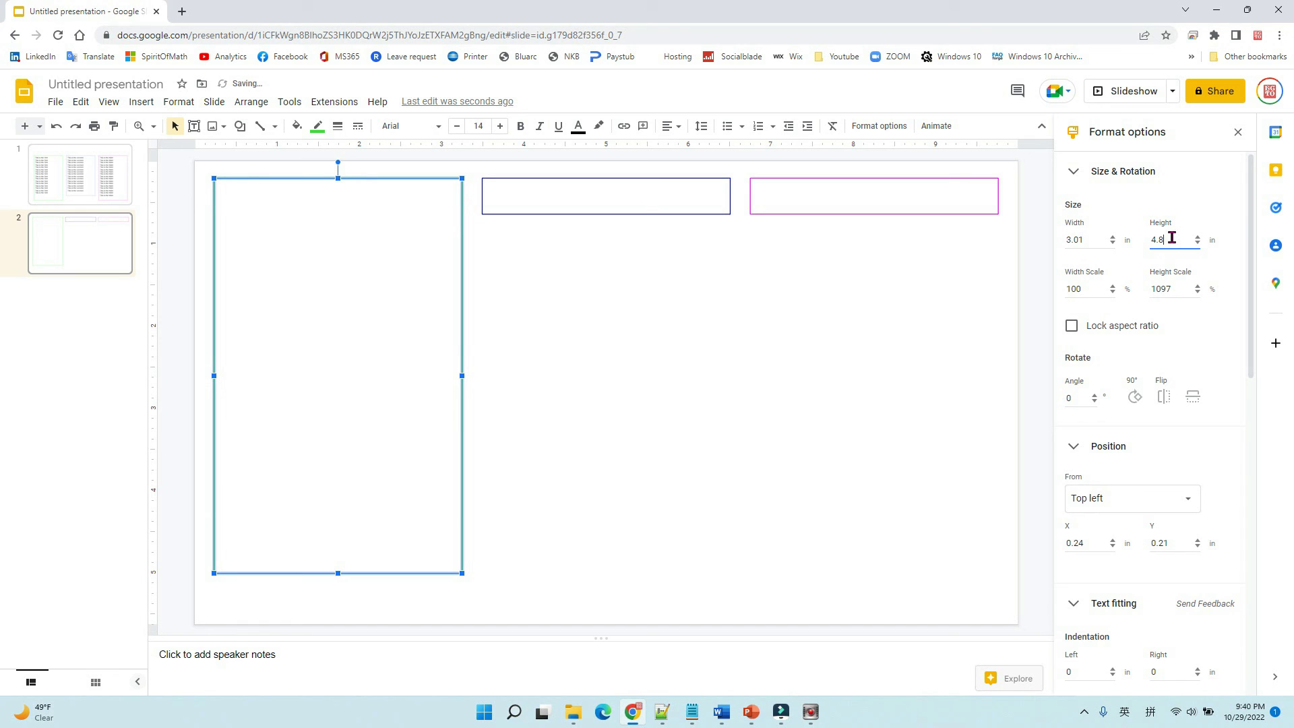
key(BackSpace)
key(BackSpace)
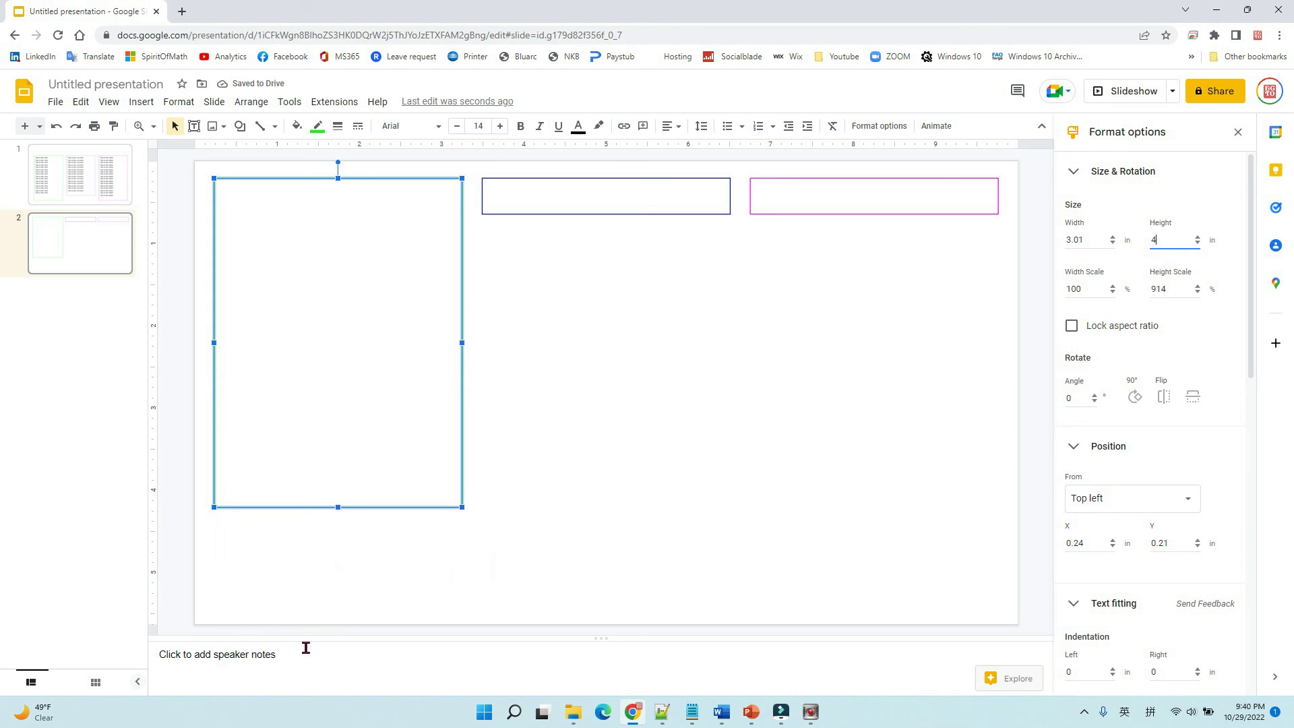
double_click(1178, 242)
text(5.6)
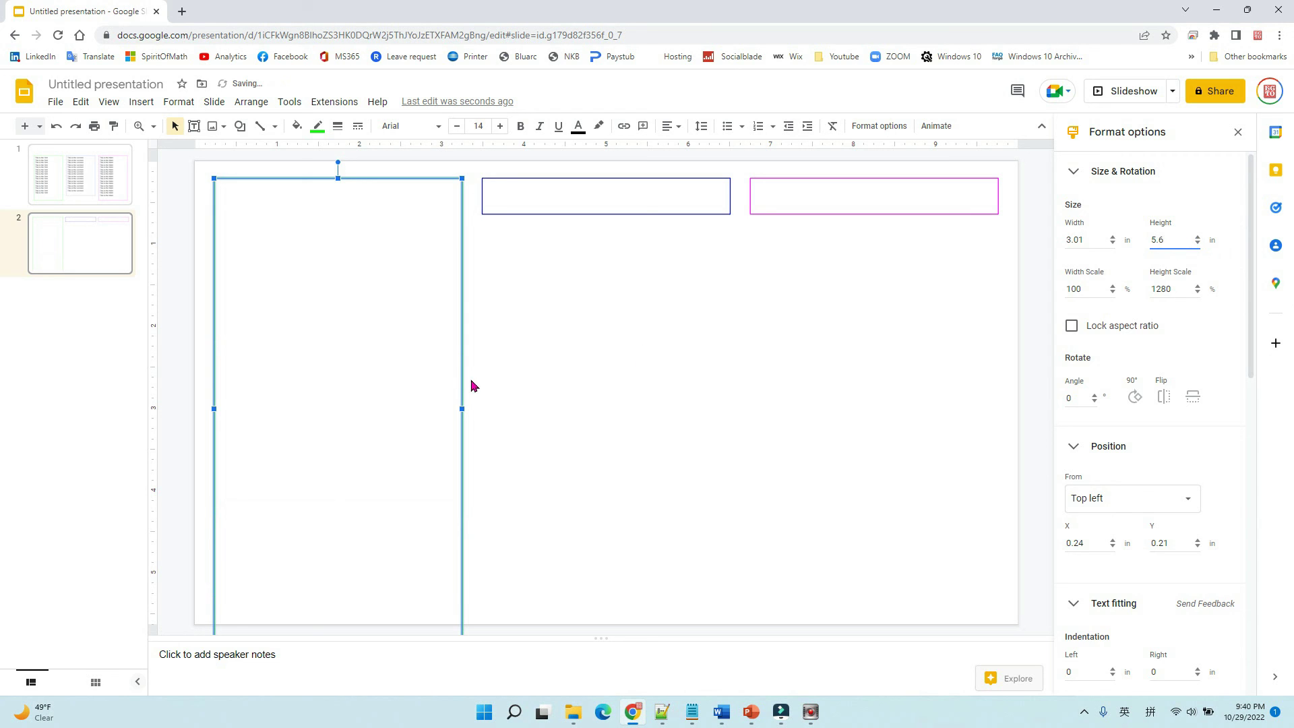
click(1178, 241)
key(BackSpace)
key(BackSpace)
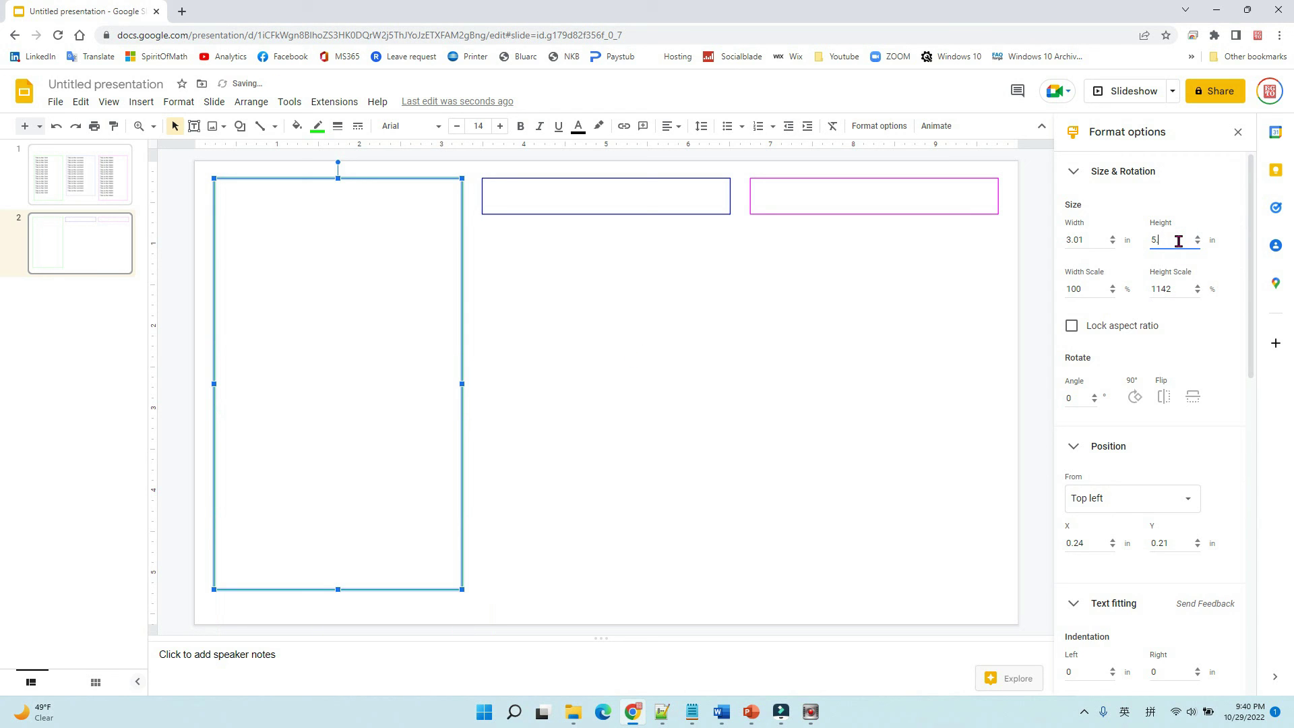
click(1037, 363)
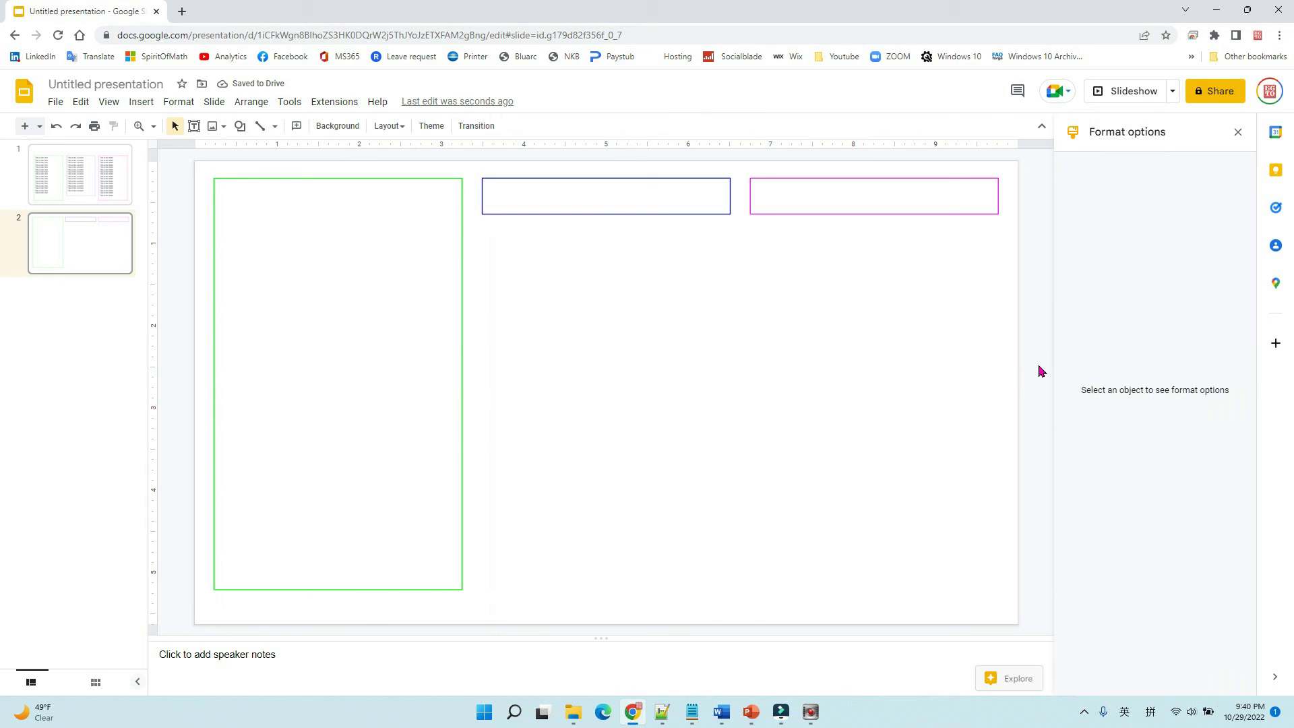
- Give the blue and pink boxes the same 5 in height
click(572, 209)
click(1175, 240)
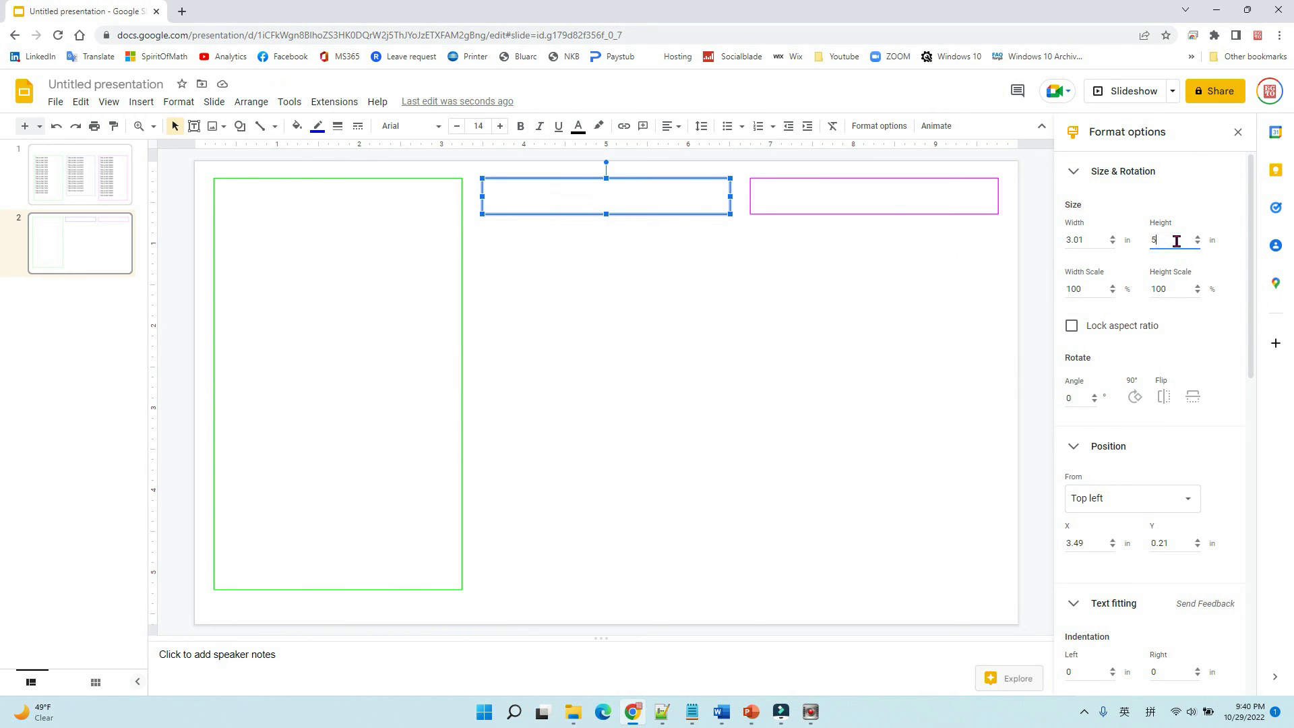
text(5)
key(Return)
click(877, 196)
click(1180, 239)
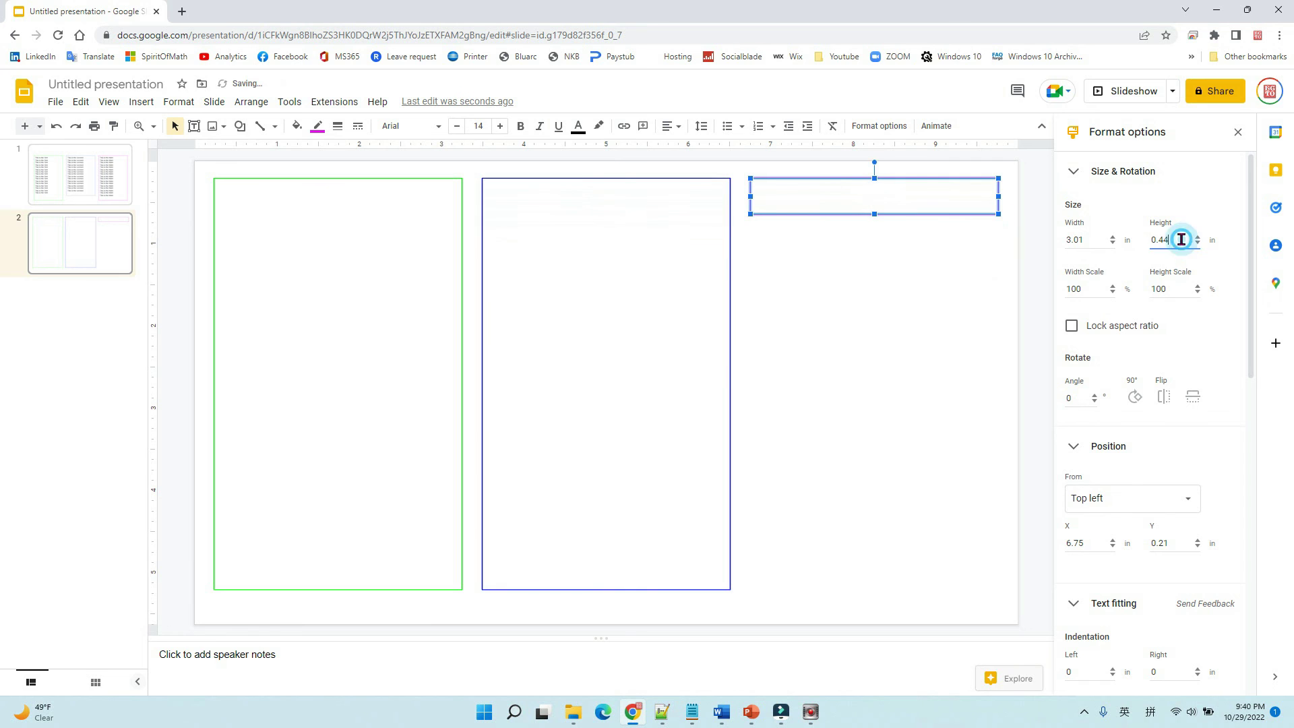
text(5)
key(Return)
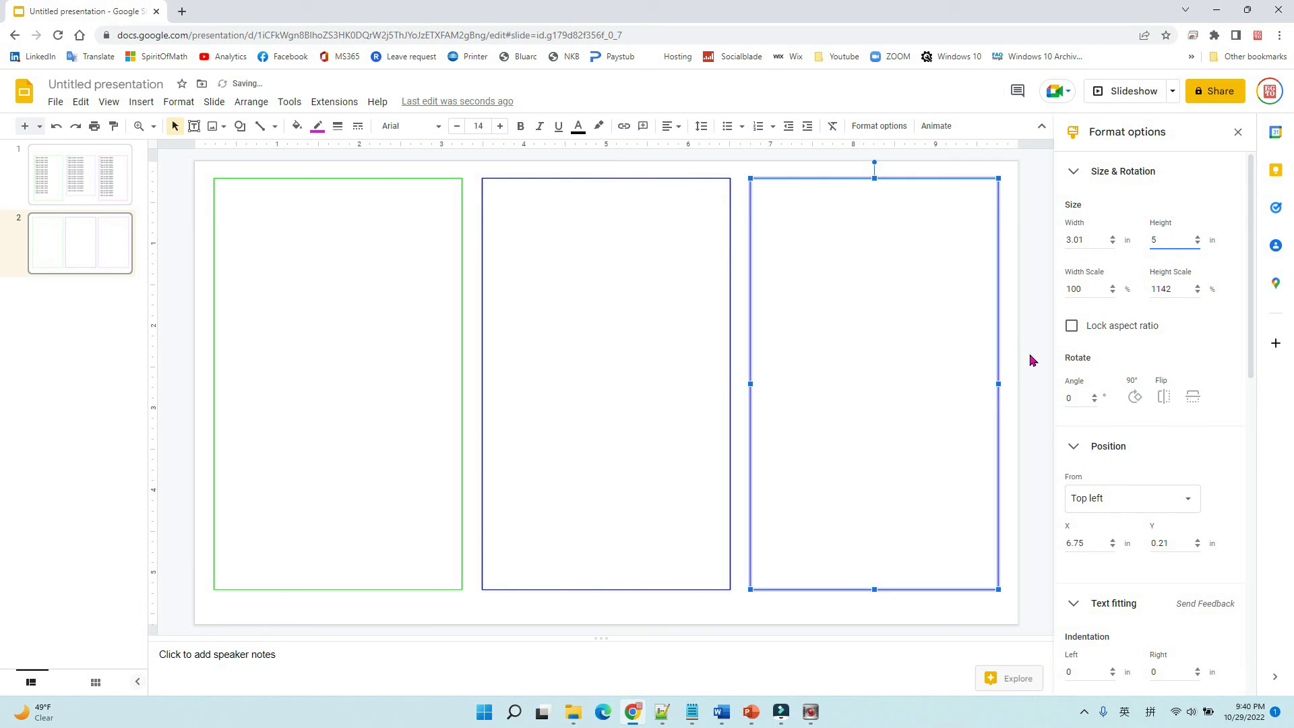
click(1031, 360)
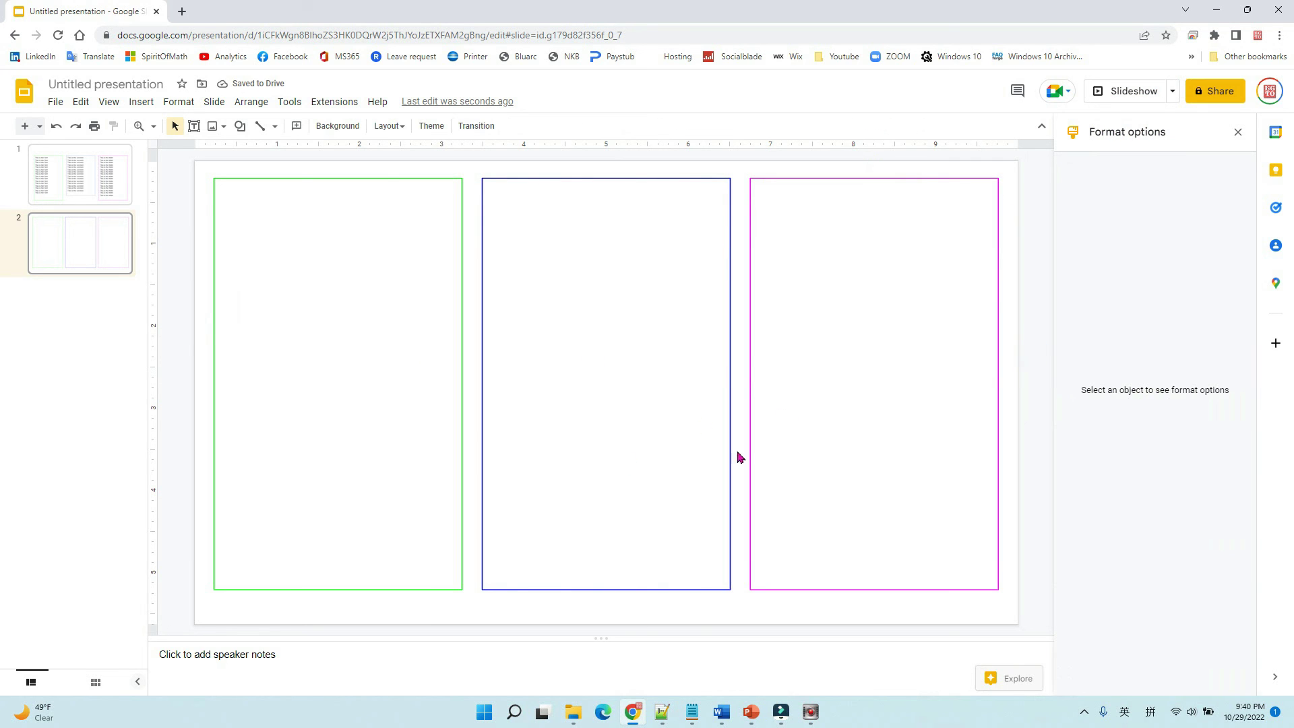